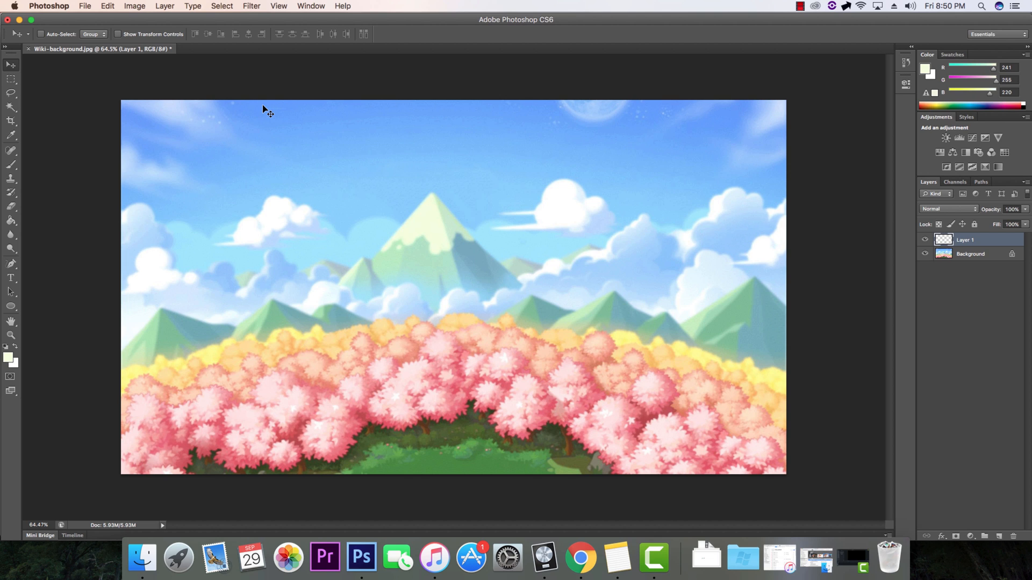
# - Open the game screenshot JPG from the Desktop as a second document
pyautogui.click(85, 6)
pyautogui.click(102, 34)
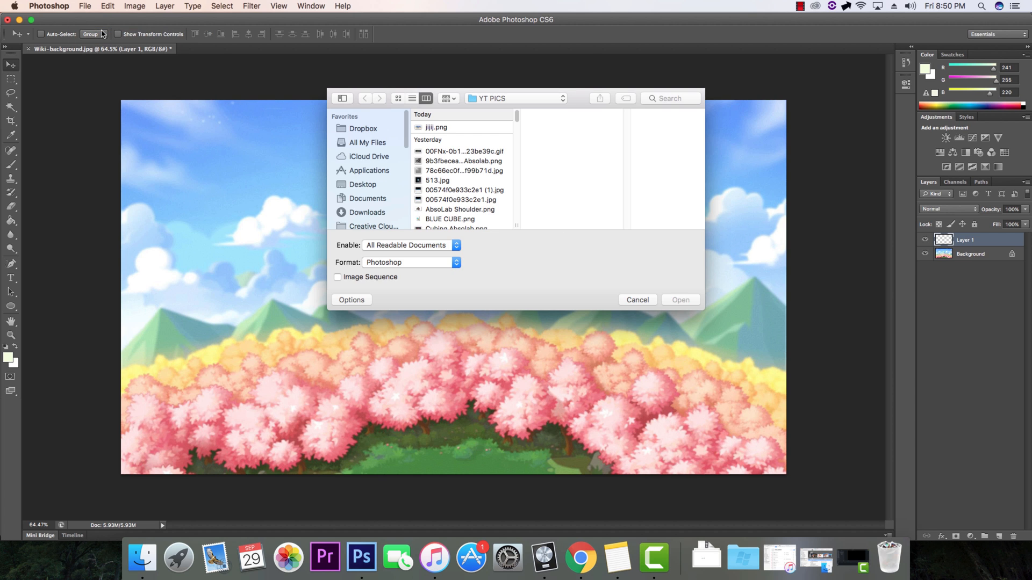
pyautogui.click(361, 186)
pyautogui.click(442, 130)
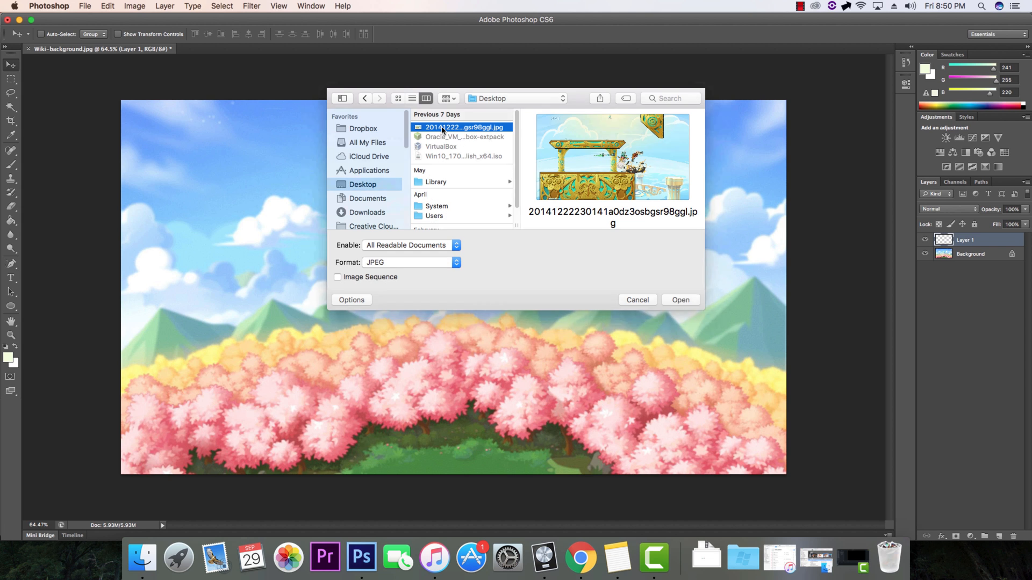
pyautogui.doubleClick(442, 130)
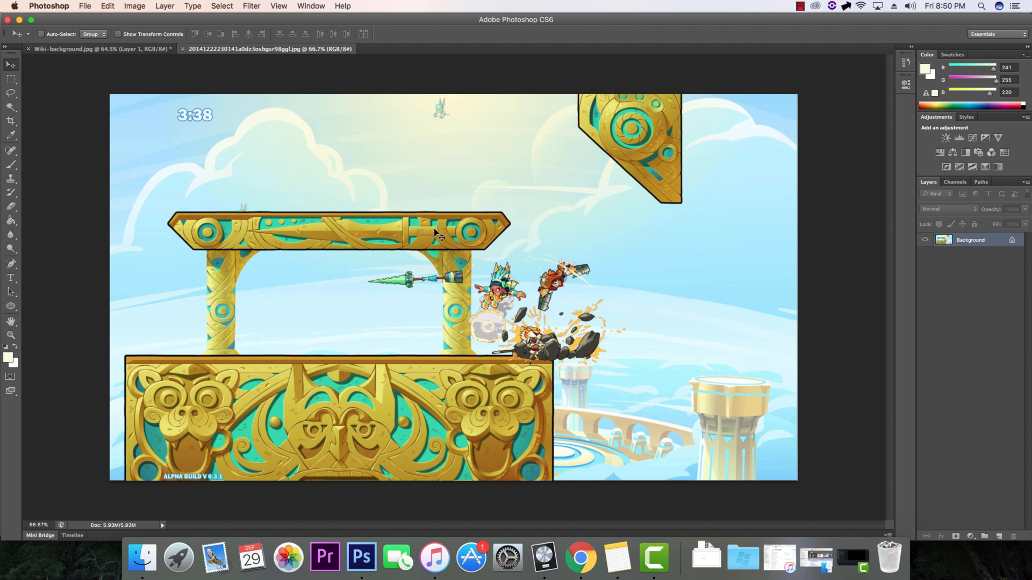
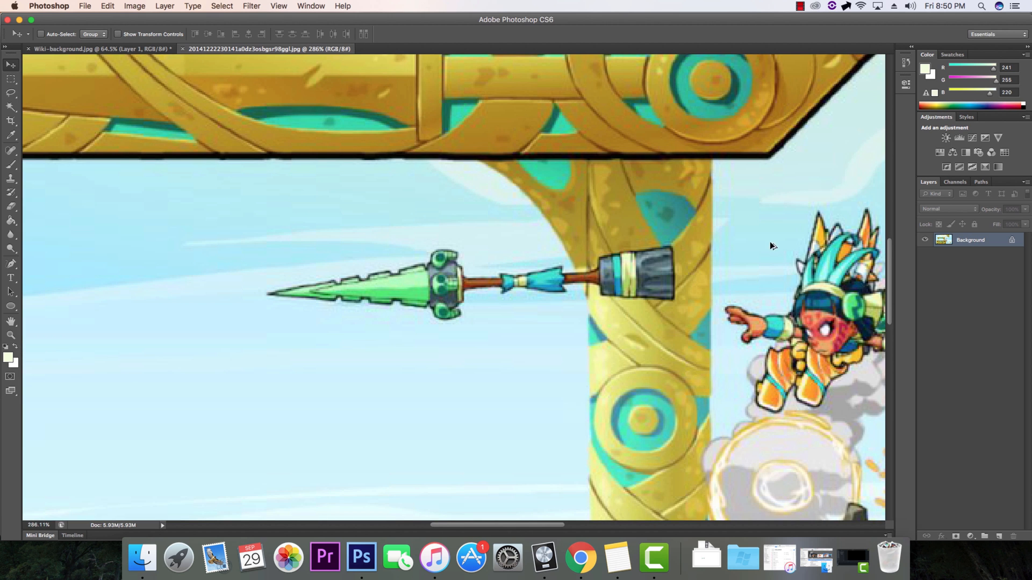
pyautogui.scroll(-5, 716, 249)
pyautogui.scroll(4, 521, 264)
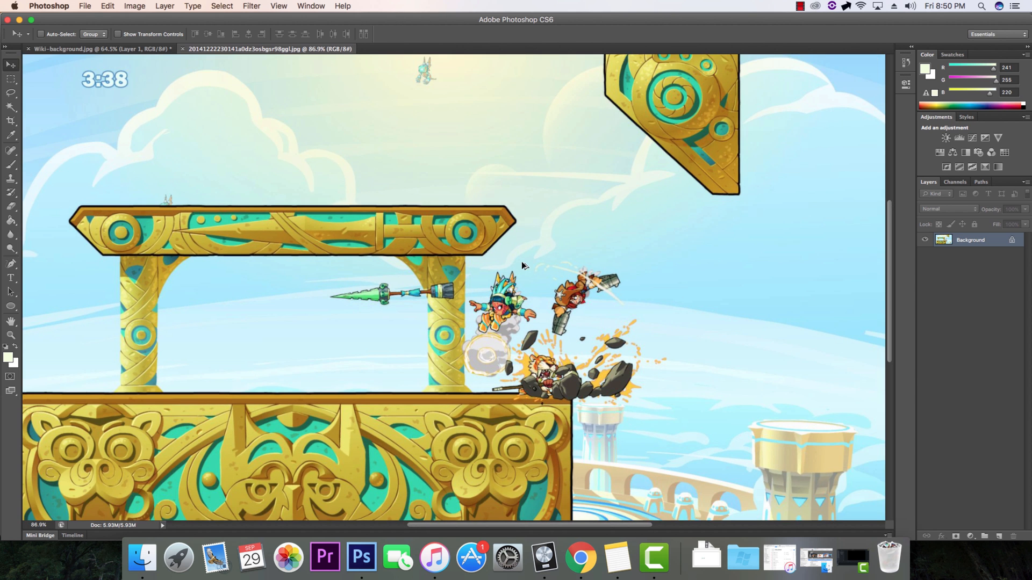
pyautogui.scroll(-1, 521, 261)
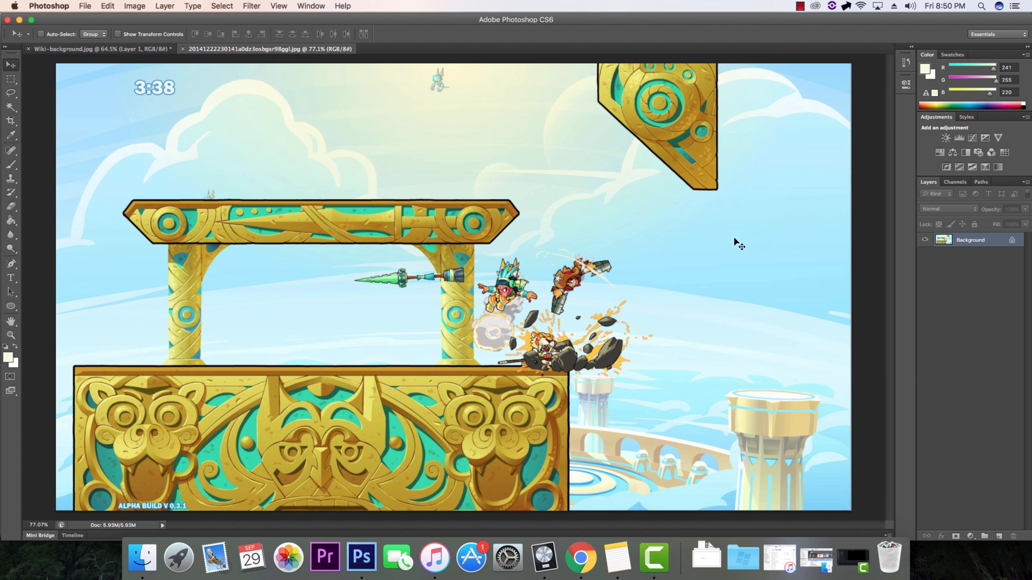
# - Convert the locked Background into an unlocked Layer 0 via the New Layer dialog
pyautogui.doubleClick(1013, 242)
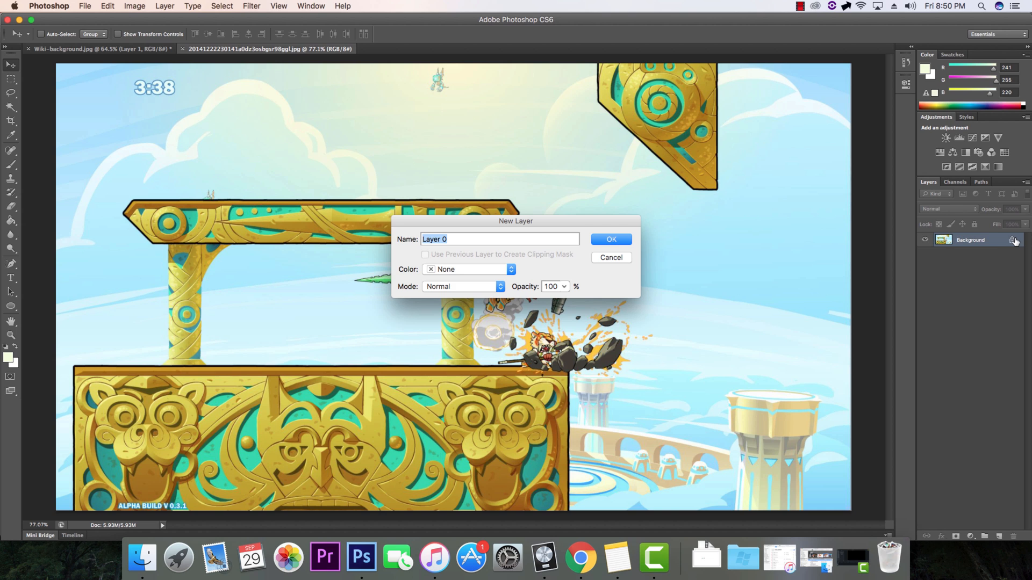
pyautogui.moveTo(516, 225); pyautogui.dragTo(513, 223)
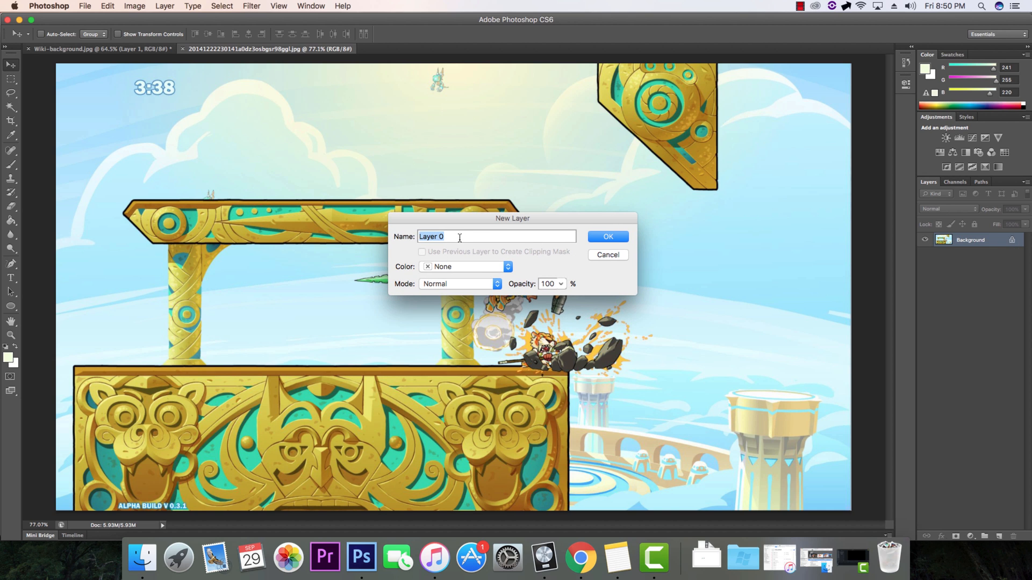
pyautogui.click(608, 238)
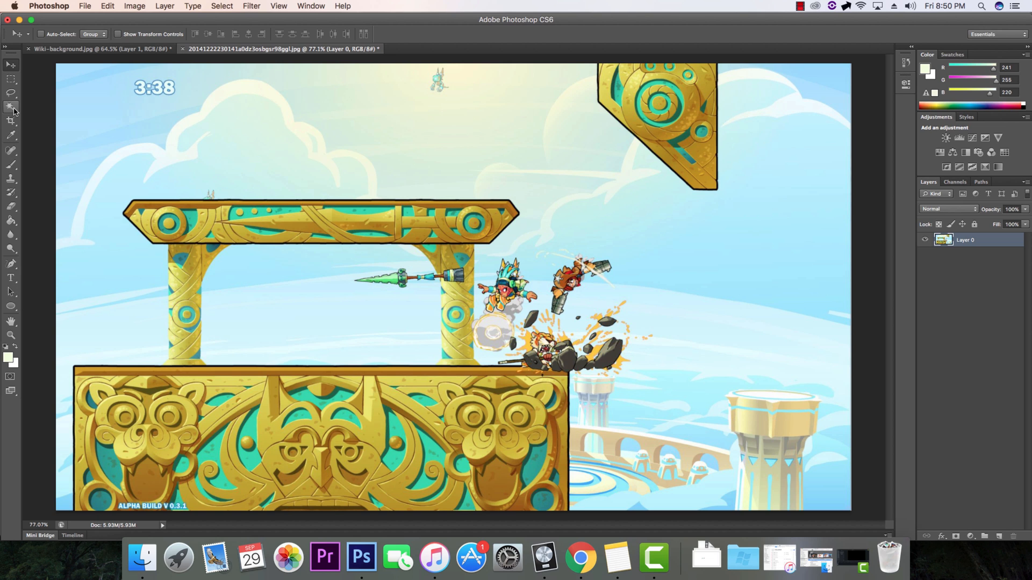
# - Try Magic Wand selections of the sky and clouds at the default and Tolerance 10 settings
pyautogui.click(13, 109)
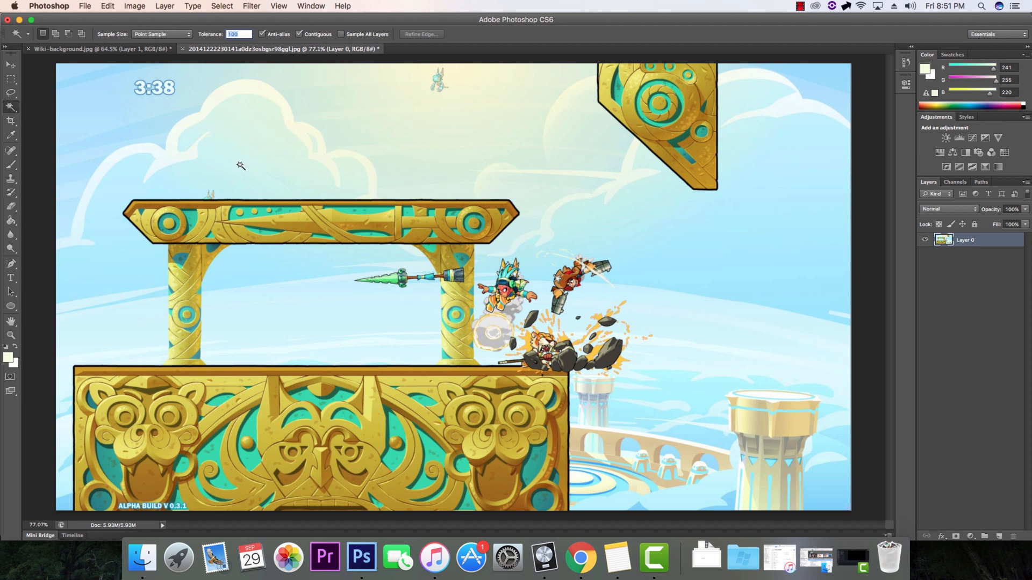
pyautogui.click(346, 129)
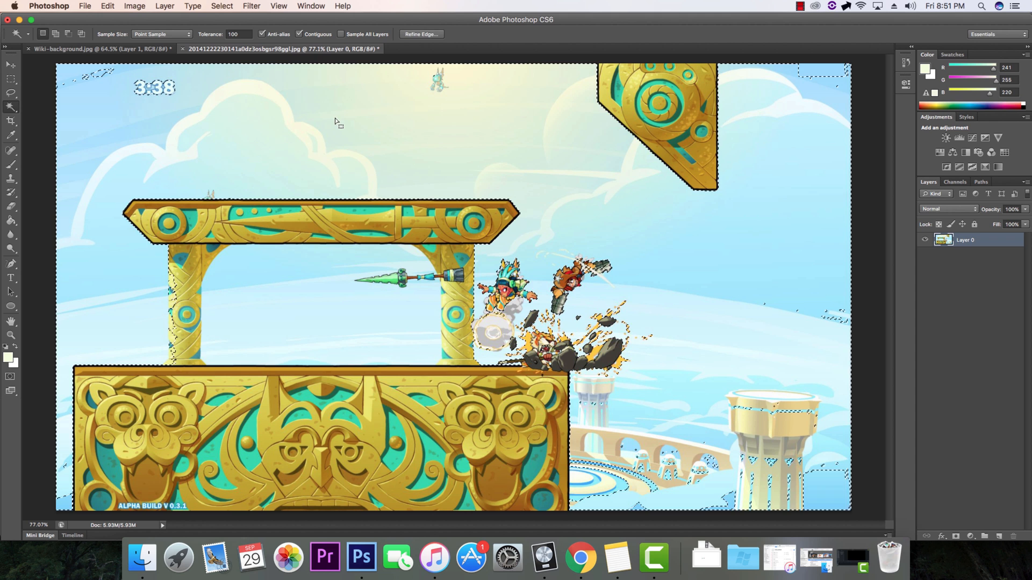
pyautogui.hotkey('ctrl', 'd')
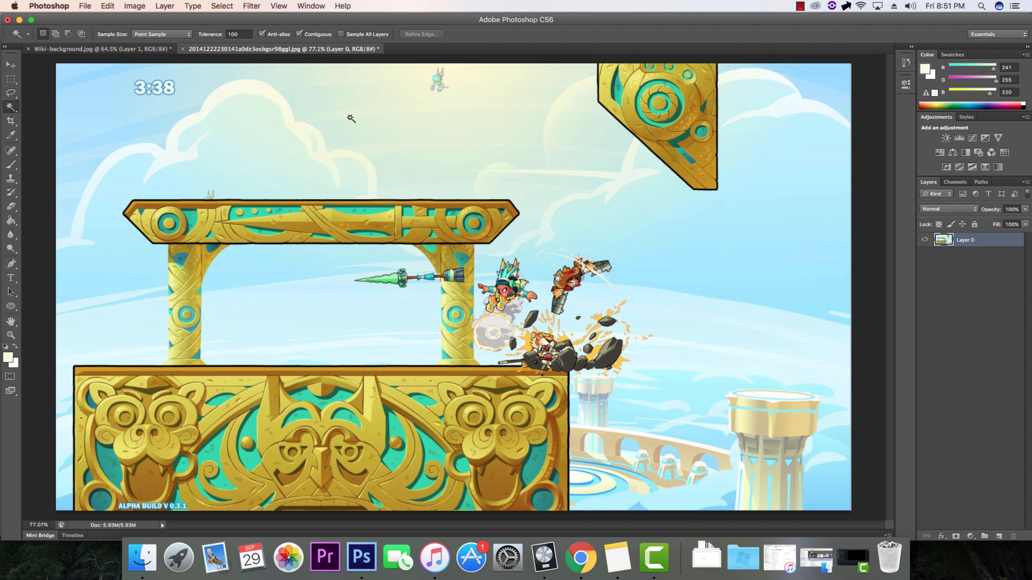
pyautogui.click(351, 119)
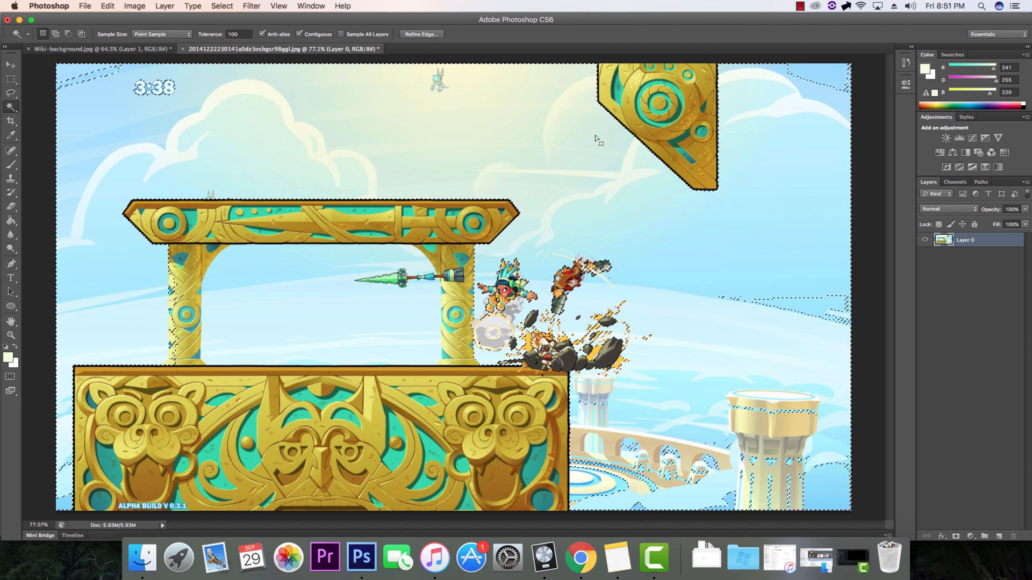
pyautogui.click(246, 34)
pyautogui.press('Return')
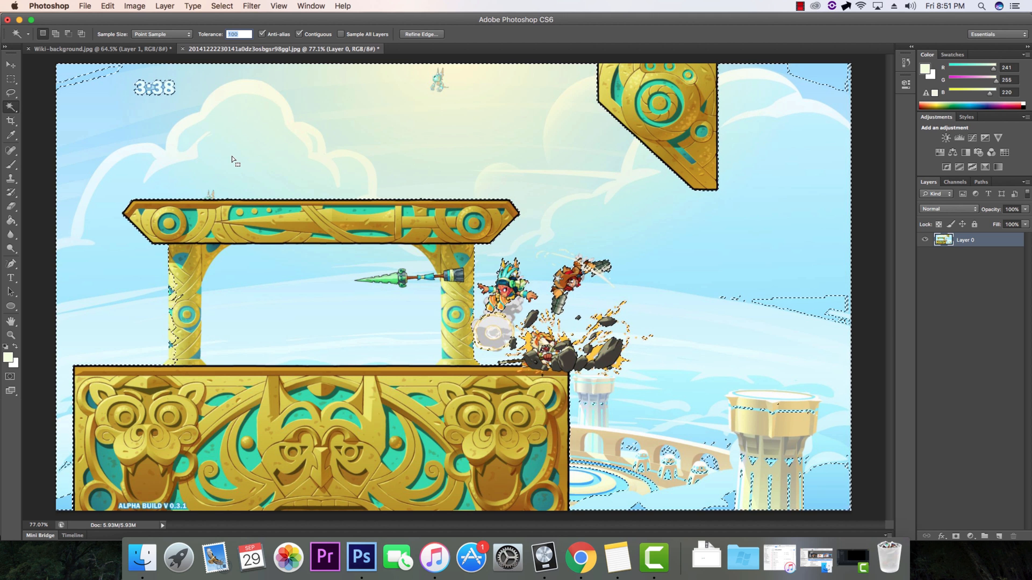
pyautogui.write('10')
pyautogui.hotkey('ctrl', 'd')
pyautogui.click(248, 86)
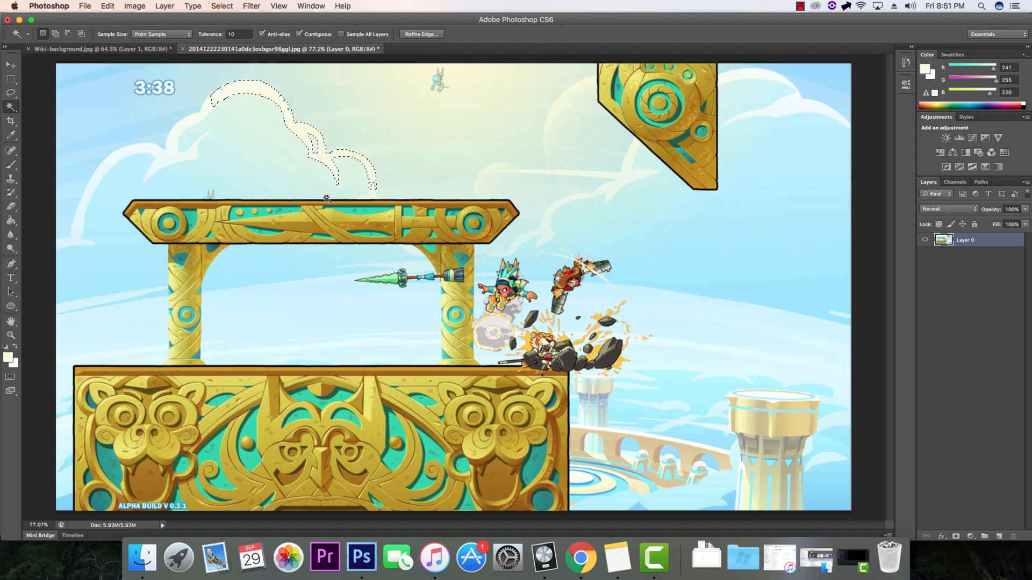
# - Raise the Magic Wand Tolerance to 100 and select most of the sky
pyautogui.doubleClick(241, 34)
pyautogui.write('140')
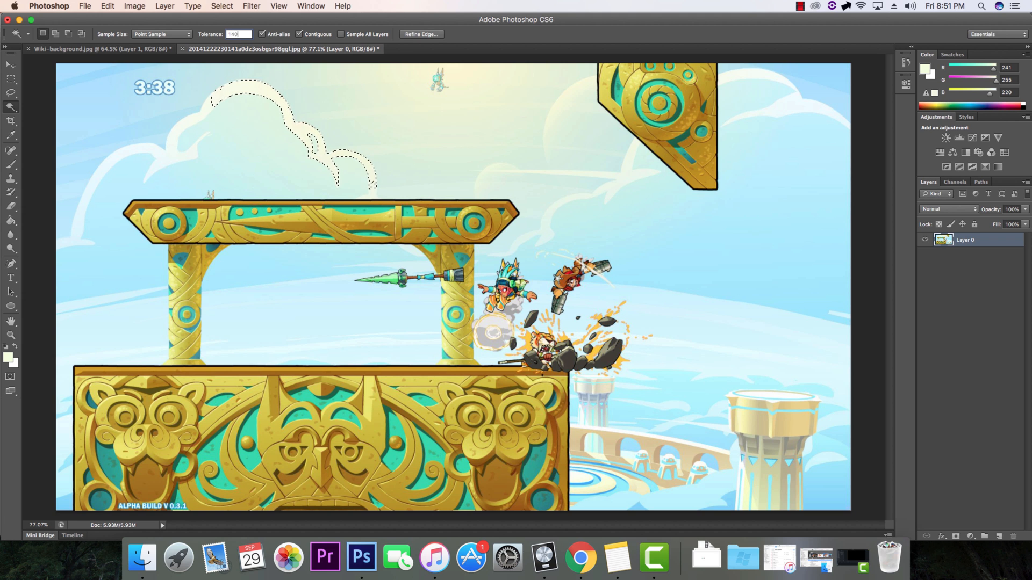
pyautogui.press('BackSpace')
pyautogui.press('BackSpace')
pyautogui.write('00')
pyautogui.press('Return')
pyautogui.click(386, 137)
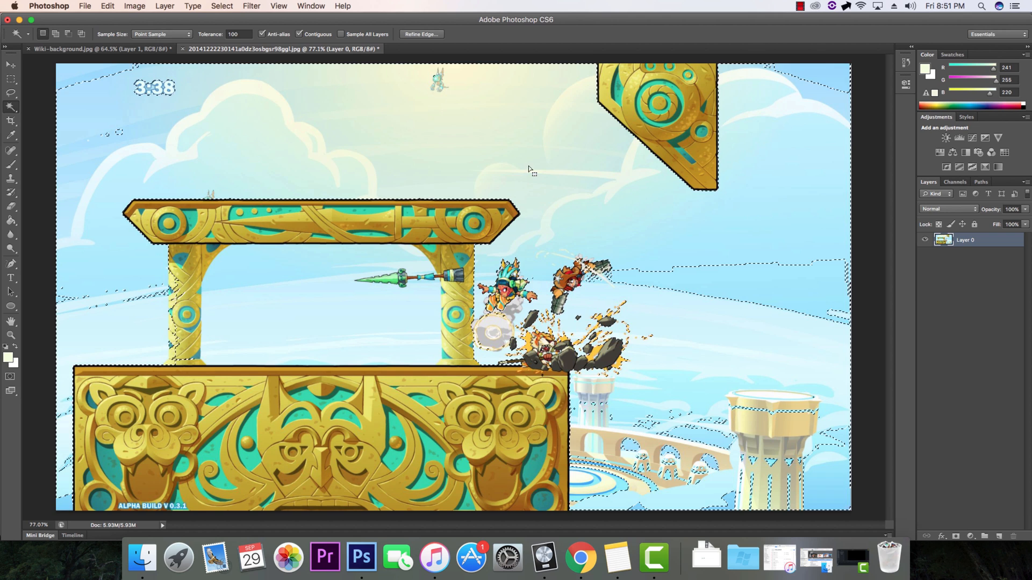
# - Delete the sky, the arch's sky, and the gold of the bottom panel and top beam to transparency
pyautogui.press('Delete')
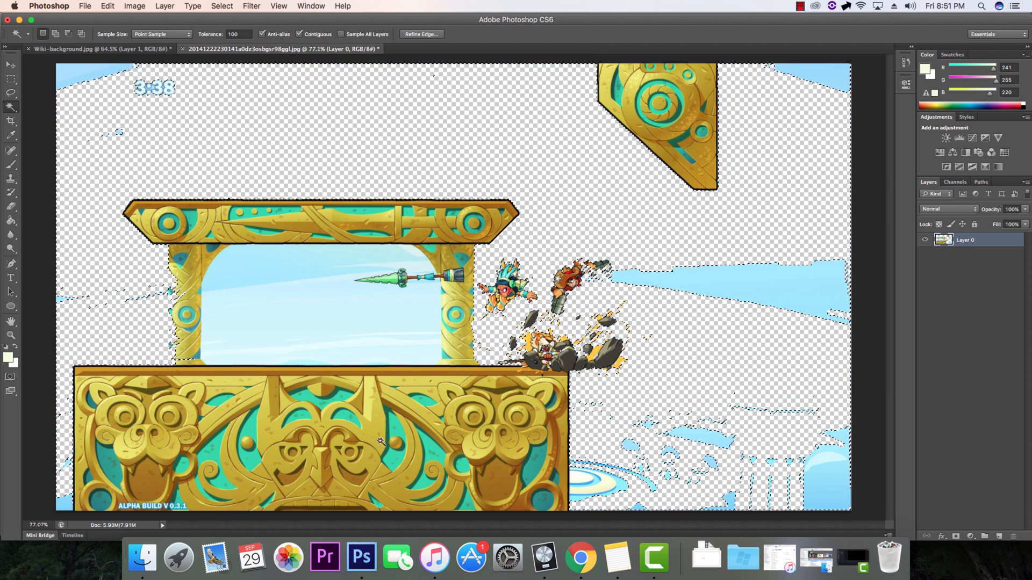
pyautogui.click(380, 441)
pyautogui.press('Delete')
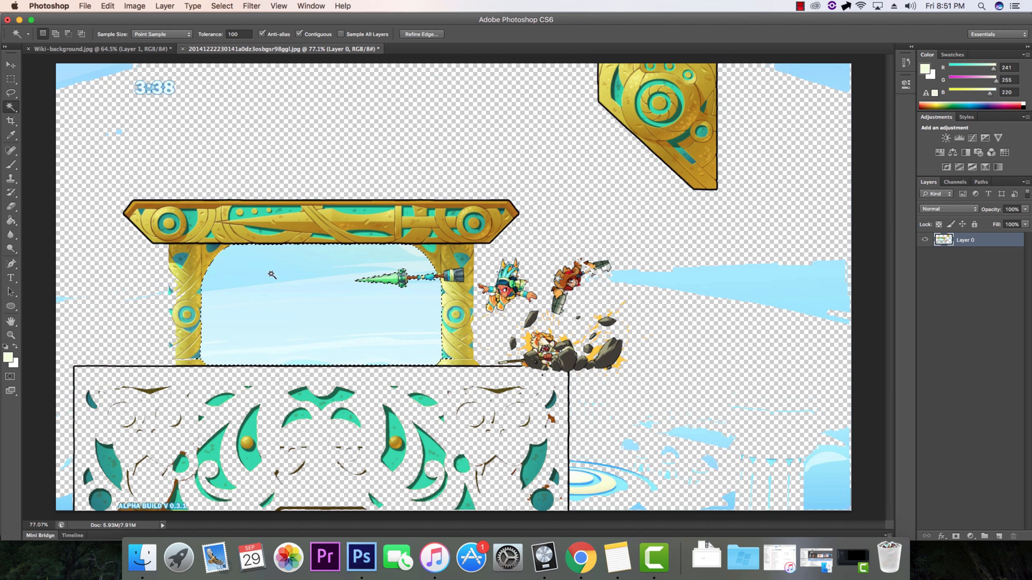
pyautogui.press('Delete')
pyautogui.click(317, 215)
pyautogui.press('Delete')
# - Select parts of the right pillar and undo the mistaken deletions there
pyautogui.click(456, 313)
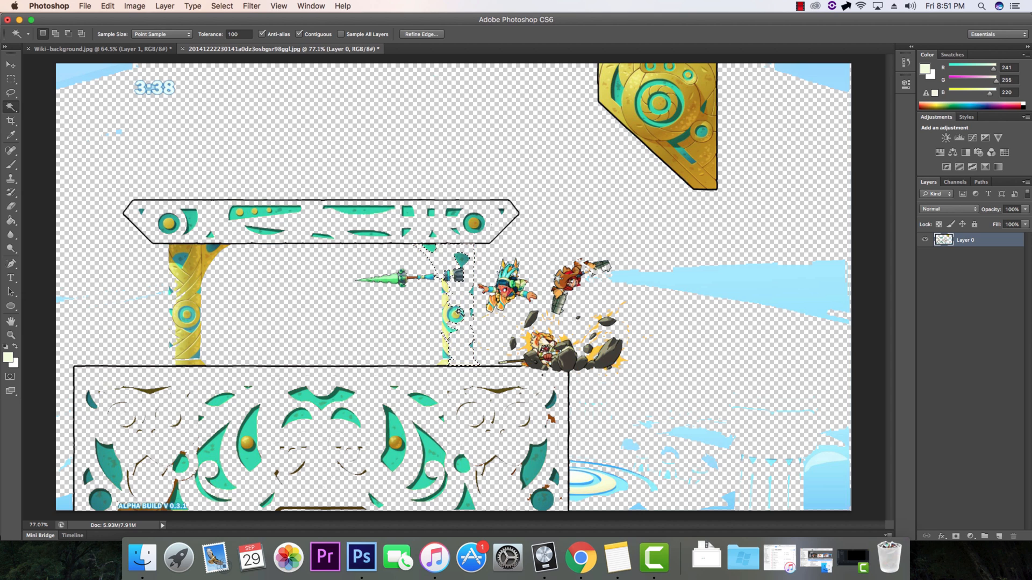
pyautogui.press('super+z')
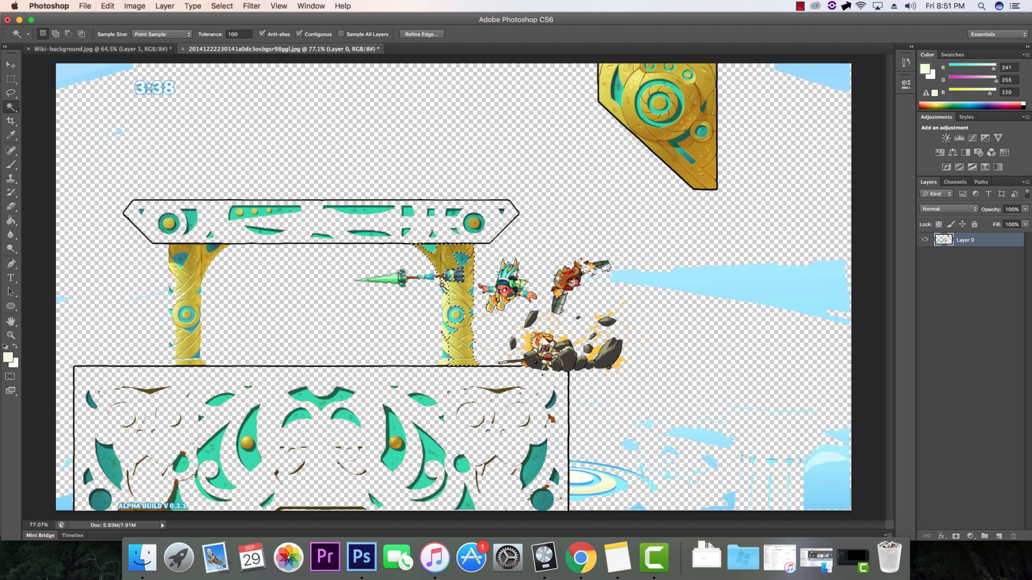
pyautogui.click(443, 282)
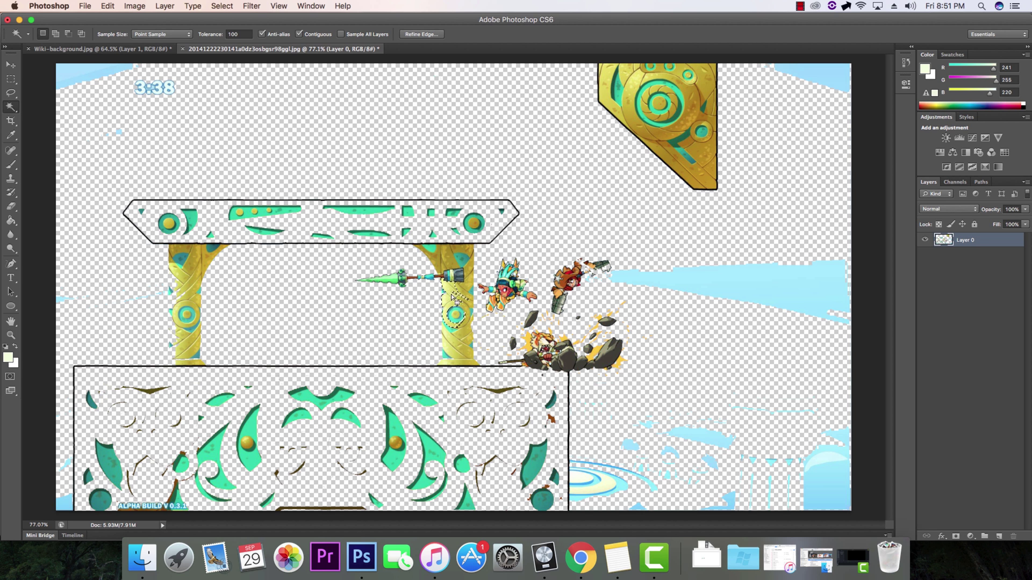
pyautogui.click(463, 257)
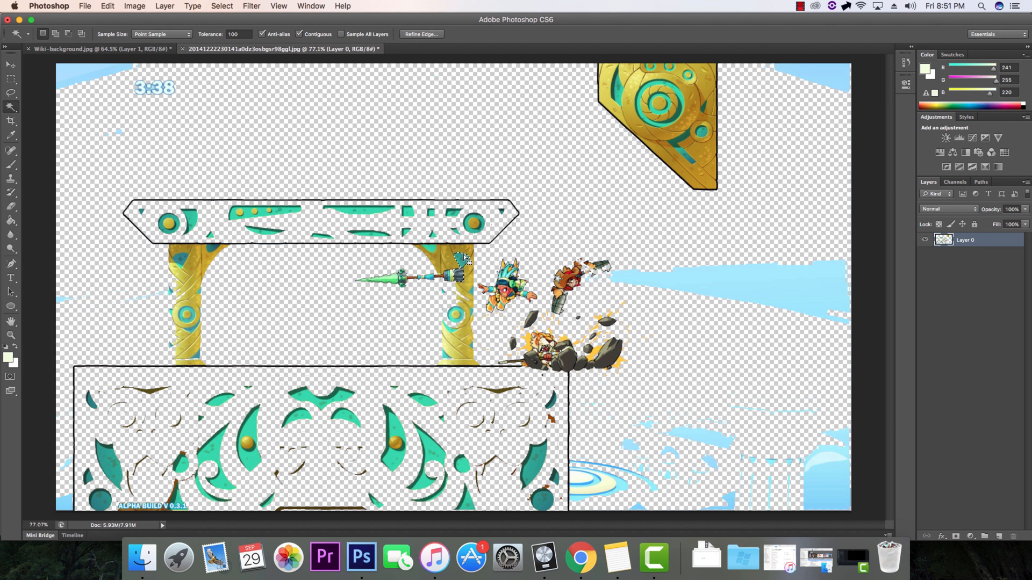
pyautogui.press('Delete')
pyautogui.press('super+z')
pyautogui.click(13, 80)
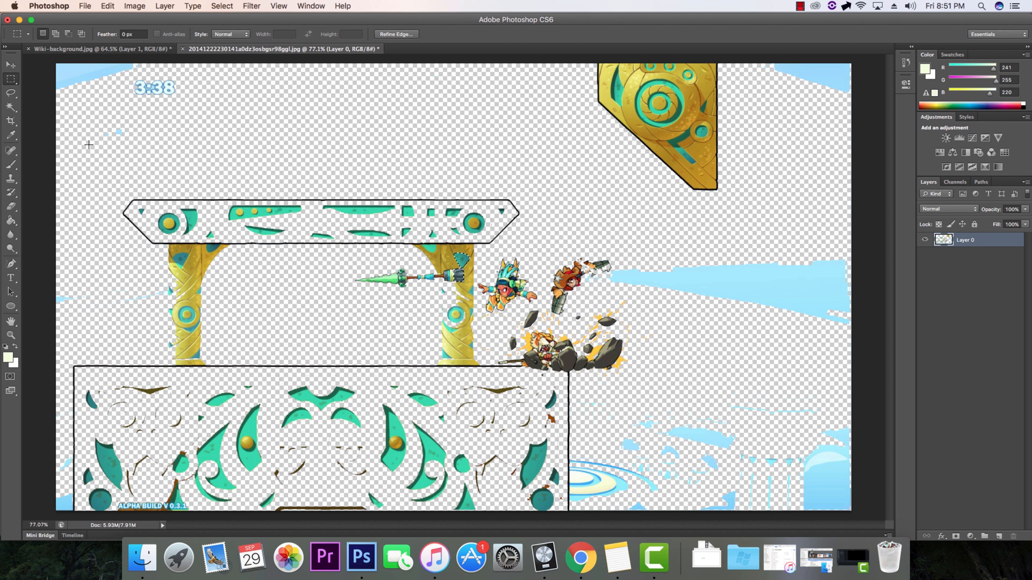
# - Marquee the top beam, lower panel, leftover pieces and left pillar and move them off the picture
pyautogui.moveTo(77, 101); pyautogui.dragTo(635, 251)
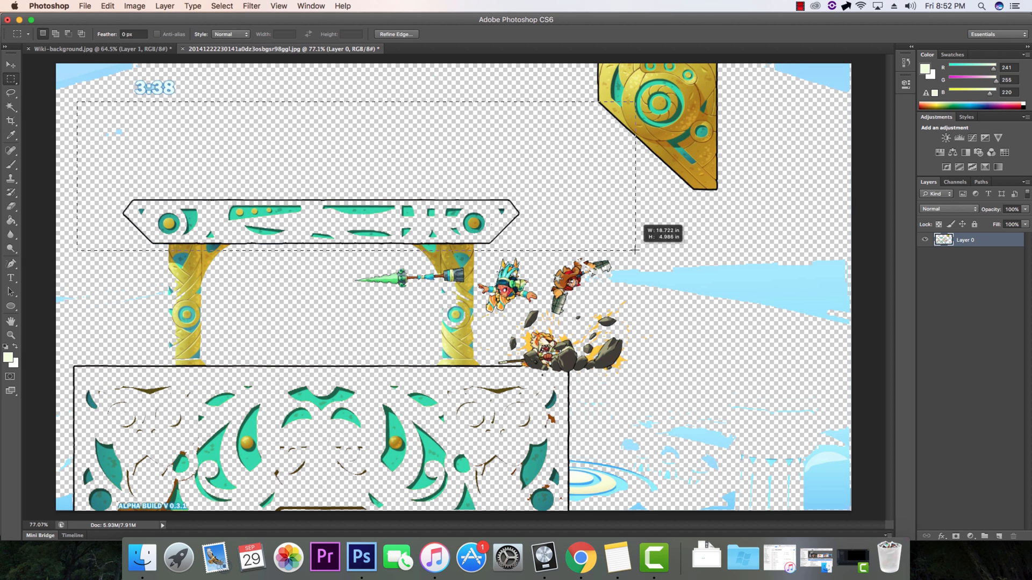
pyautogui.moveTo(584, 191)
pyautogui.mouseDown()
pyautogui.moveTo(632, 187)
pyautogui.moveTo(828, 271)
pyautogui.moveTo(596, 272)
pyautogui.mouseUp()
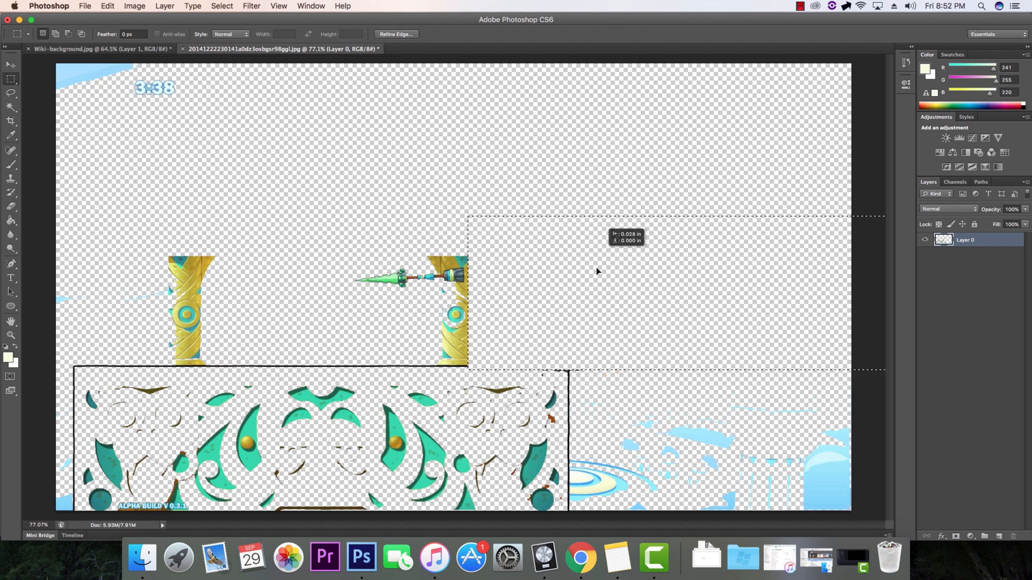
pyautogui.moveTo(596, 271)
pyautogui.mouseDown()
pyautogui.moveTo(600, 412)
pyautogui.moveTo(259, 440)
pyautogui.mouseUp()
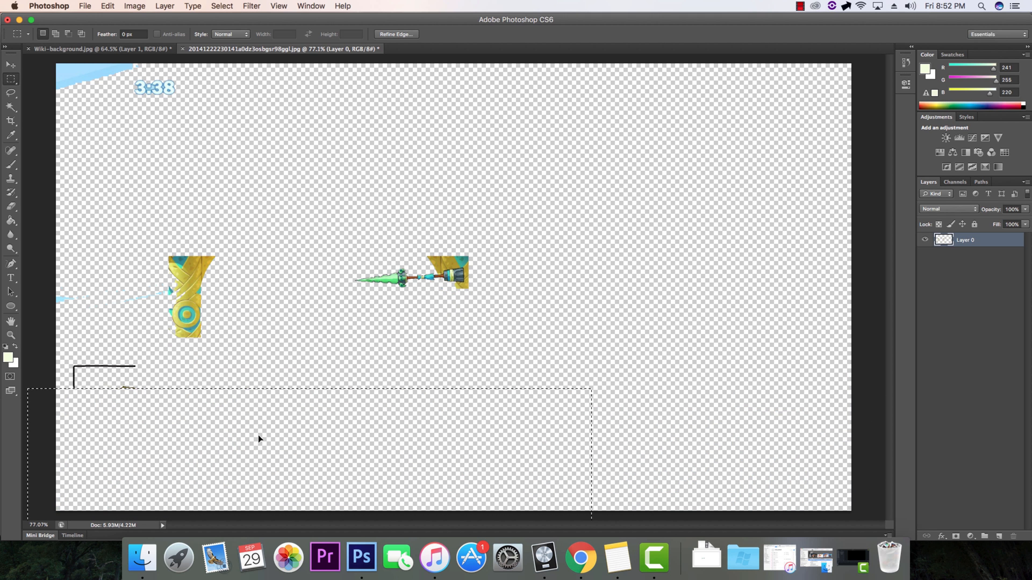
pyautogui.moveTo(202, 421)
pyautogui.mouseDown()
pyautogui.moveTo(446, 184)
pyautogui.moveTo(158, 270)
pyautogui.mouseUp()
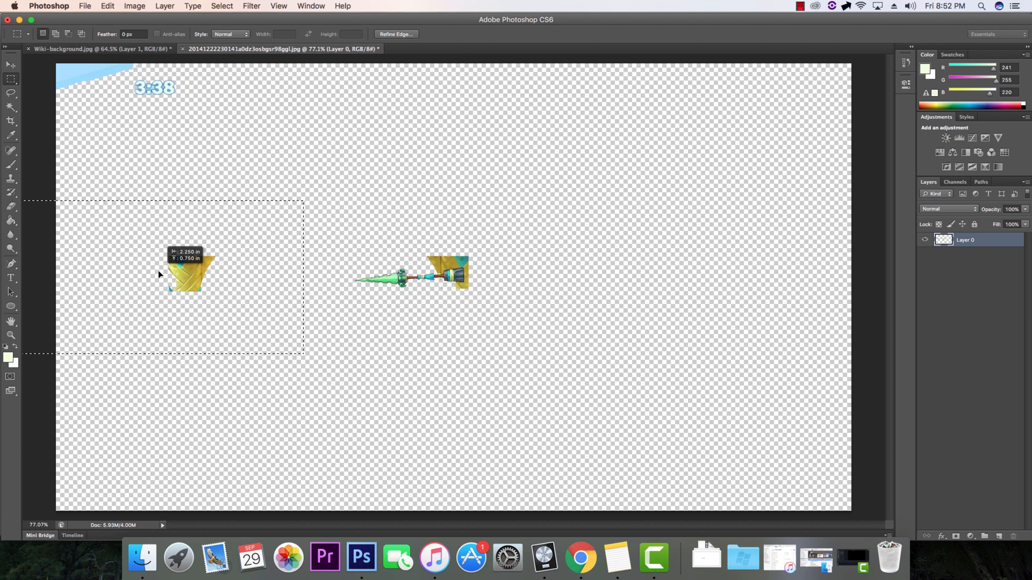
pyautogui.moveTo(158, 270)
pyautogui.mouseDown()
pyautogui.moveTo(411, 160)
pyautogui.moveTo(468, 209)
pyautogui.mouseUp()
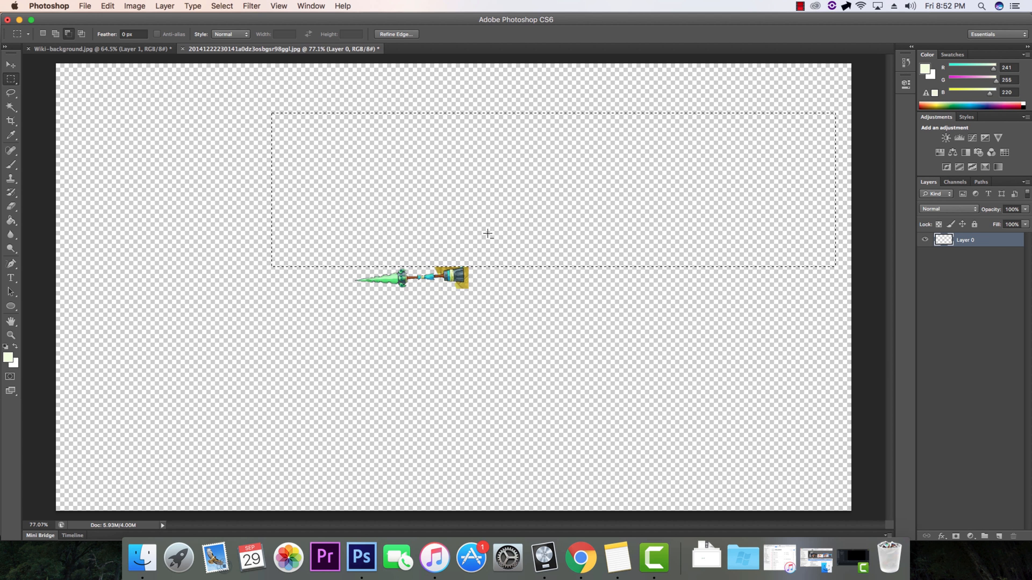
pyautogui.scroll(4, 488, 233)
pyautogui.scroll(1, 426, 237)
# - Outline trial rectangles above the handle and drop them with Deselect
pyautogui.moveTo(535, 218); pyautogui.dragTo(573, 297)
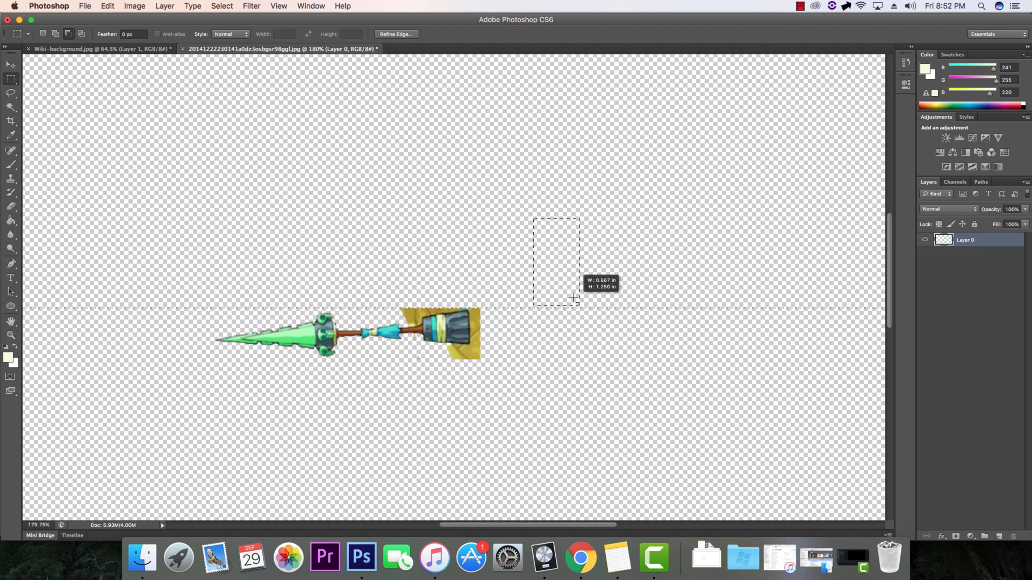
pyautogui.click(490, 299)
pyautogui.rightClick(508, 213)
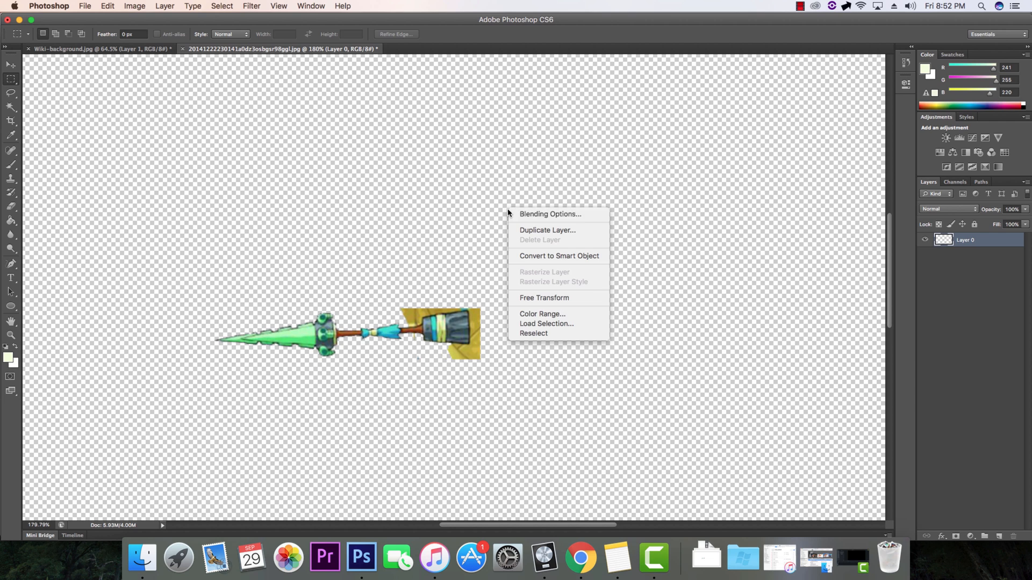
pyautogui.moveTo(472, 198); pyautogui.dragTo(566, 252)
pyautogui.rightClick(510, 220)
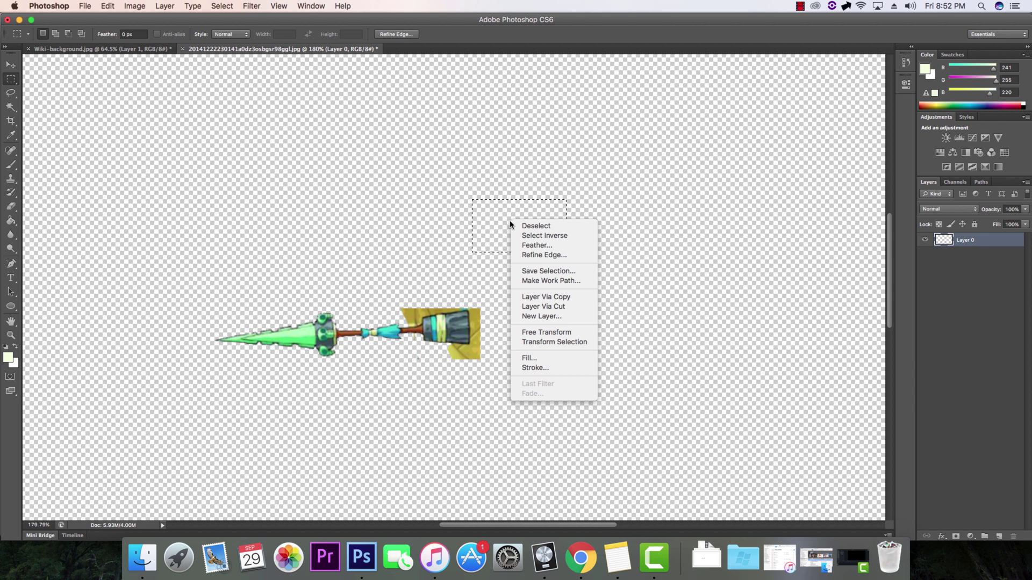
pyautogui.click(421, 217)
pyautogui.moveTo(448, 152); pyautogui.dragTo(611, 240)
pyautogui.rightClick(523, 183)
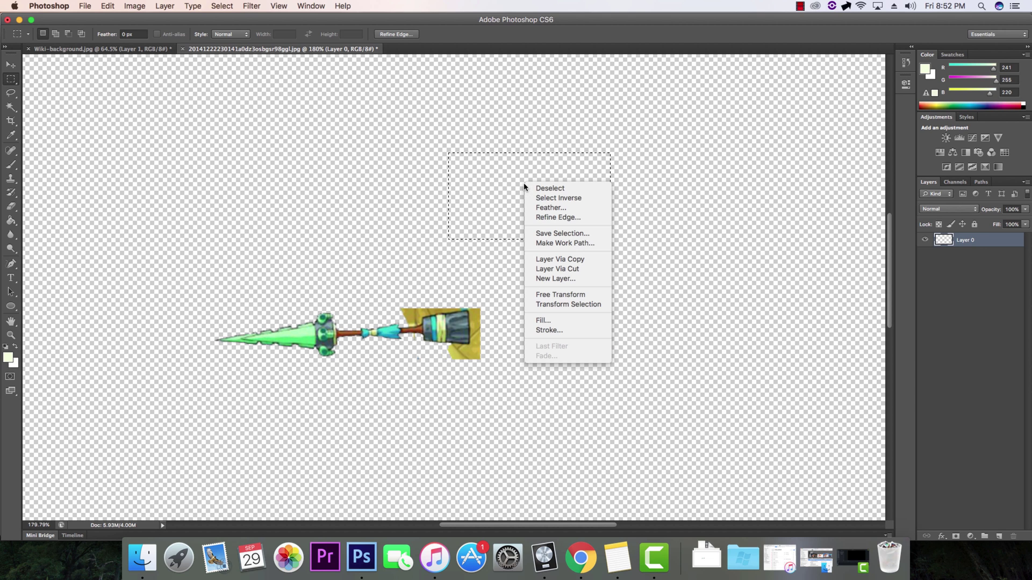
pyautogui.click(557, 191)
# - Delete the yellow patch under the handle end and the yellow strip to its right
pyautogui.moveTo(510, 343)
pyautogui.mouseDown()
pyautogui.moveTo(432, 371)
pyautogui.moveTo(482, 357)
pyautogui.mouseUp()
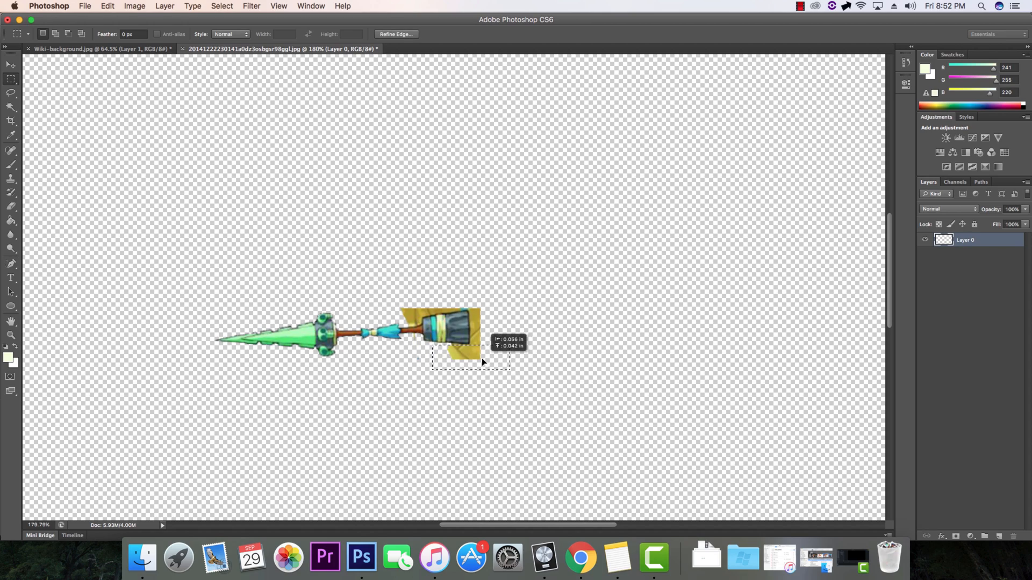
pyautogui.press('Delete')
pyautogui.scroll(3, 477, 295)
pyautogui.scroll(3, 475, 387)
pyautogui.scroll(2, 476, 386)
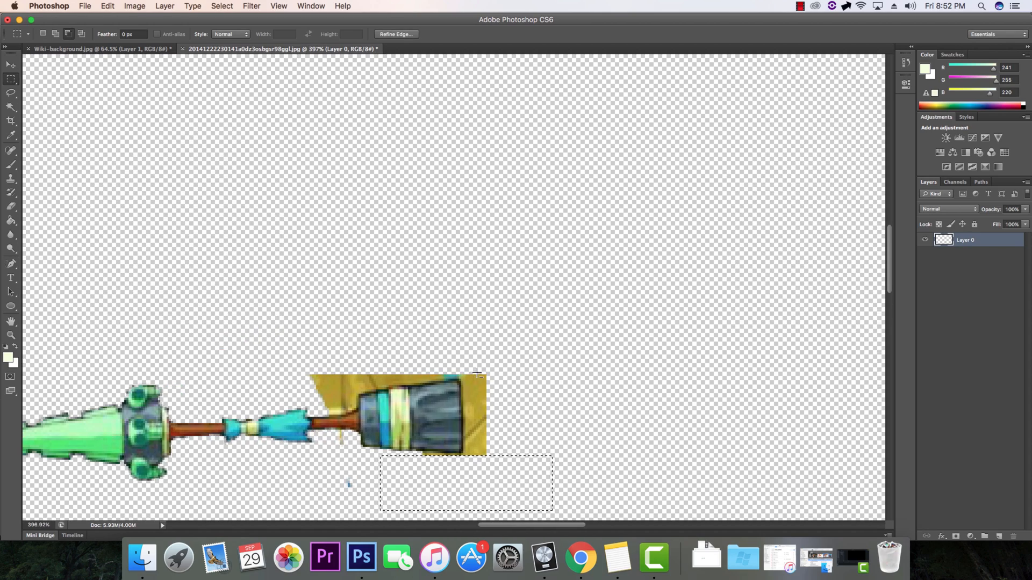
pyautogui.scroll(2, 488, 399)
pyautogui.moveTo(500, 410); pyautogui.dragTo(598, 419)
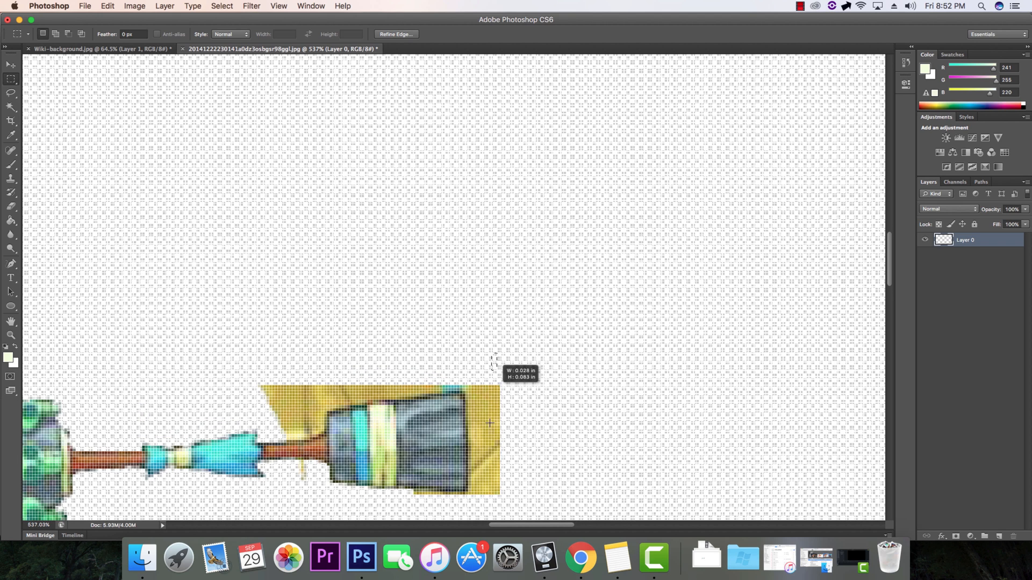
pyautogui.moveTo(583, 287); pyautogui.dragTo(472, 521)
pyautogui.press('Delete')
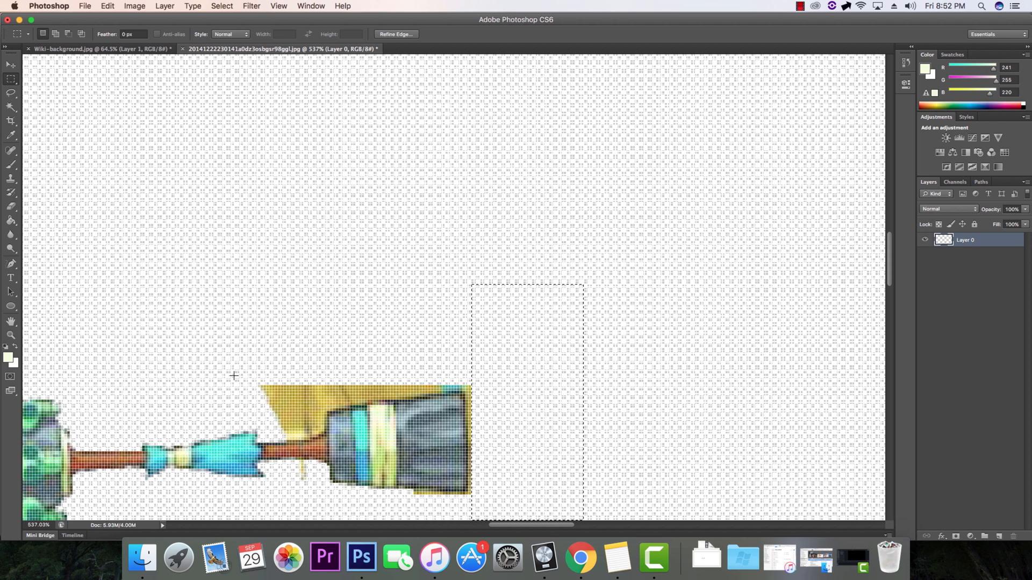
pyautogui.moveTo(247, 360); pyautogui.dragTo(312, 408)
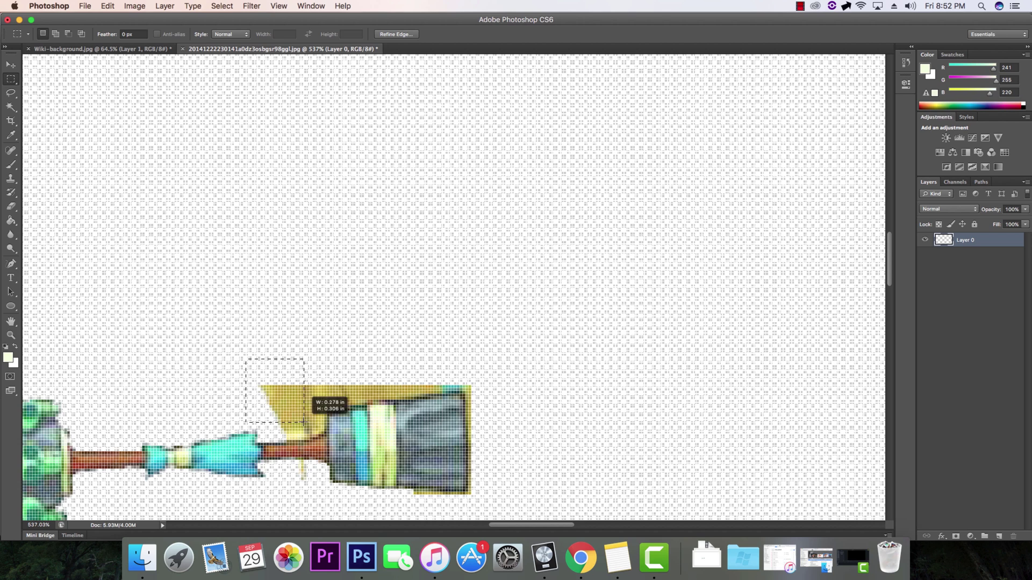
# - With the Magic Wand at Tolerance 50, delete the yellow above the handle, the drip under the shaft and the bottom edge
pyautogui.click(11, 105)
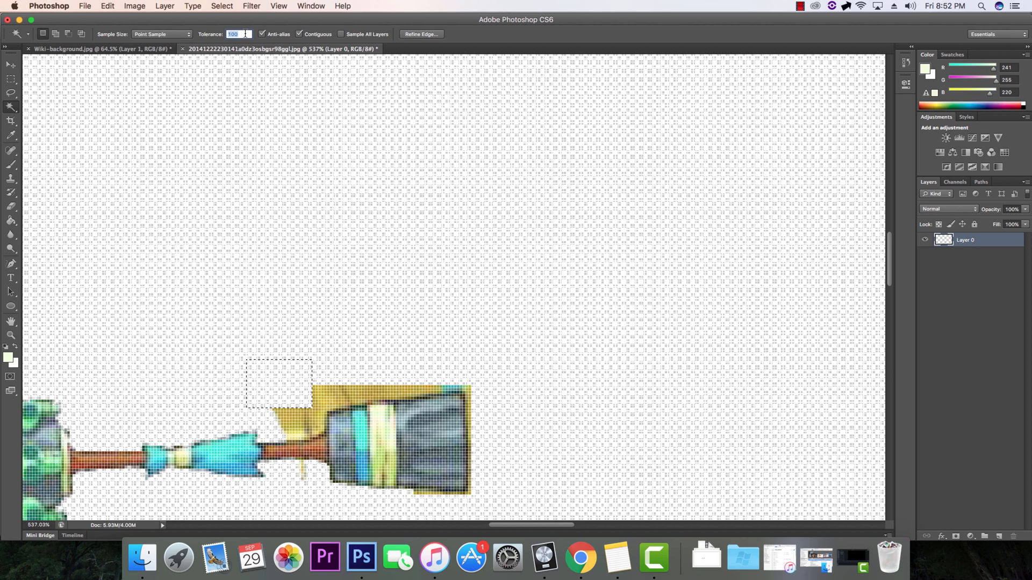
pyautogui.write('50')
pyautogui.click(322, 394)
pyautogui.press('Delete')
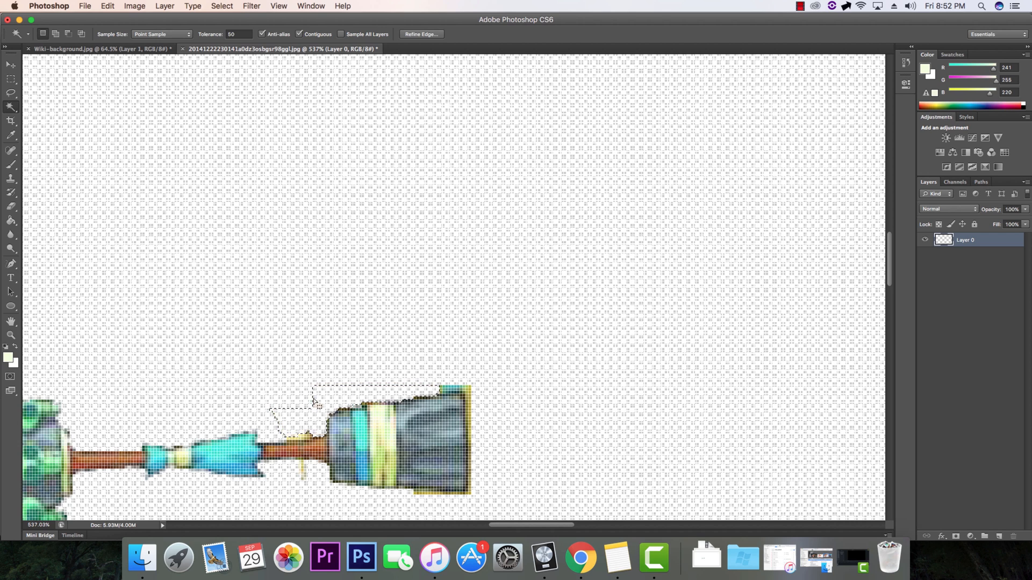
pyautogui.hotkey('ctrl', 'd')
pyautogui.click(306, 479)
pyautogui.press('Delete')
pyautogui.click(420, 493)
pyautogui.press('Delete')
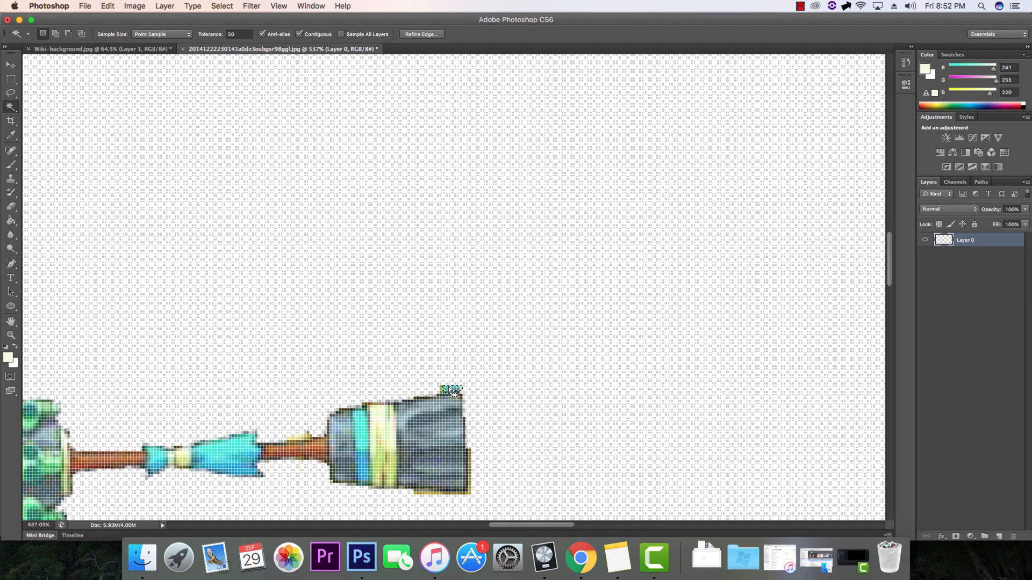
pyautogui.hotkey('ctrl', 'd')
# - Select the cyan speck and the yellow fringe on the handle's right edge
pyautogui.click(451, 389)
pyautogui.click(468, 459)
pyautogui.hotkey('ctrl', 'd')
pyautogui.click(467, 458)
pyautogui.click(243, 35)
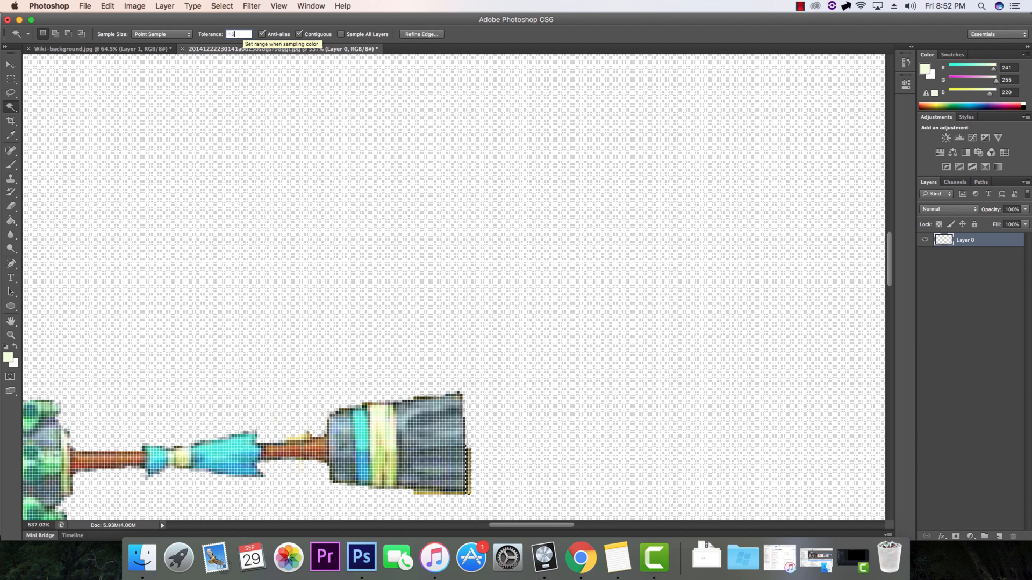
pyautogui.write('15')
# - At Tolerance 15, delete the dark pixel column at the cap's right edge and the yellow pixels below it
pyautogui.press('Return')
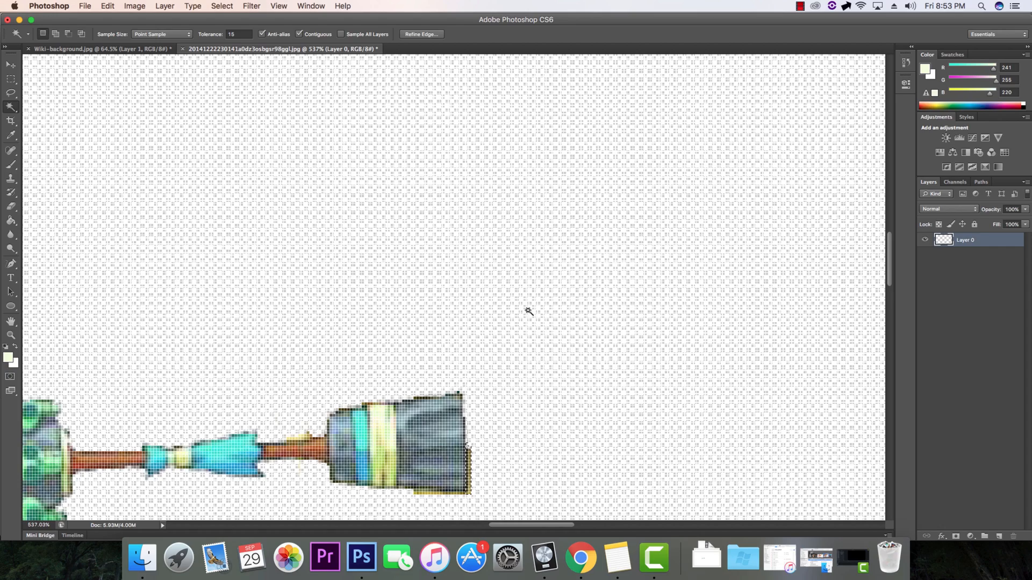
pyautogui.hotkey('ctrl', '0')
pyautogui.scroll(5, 441, 314)
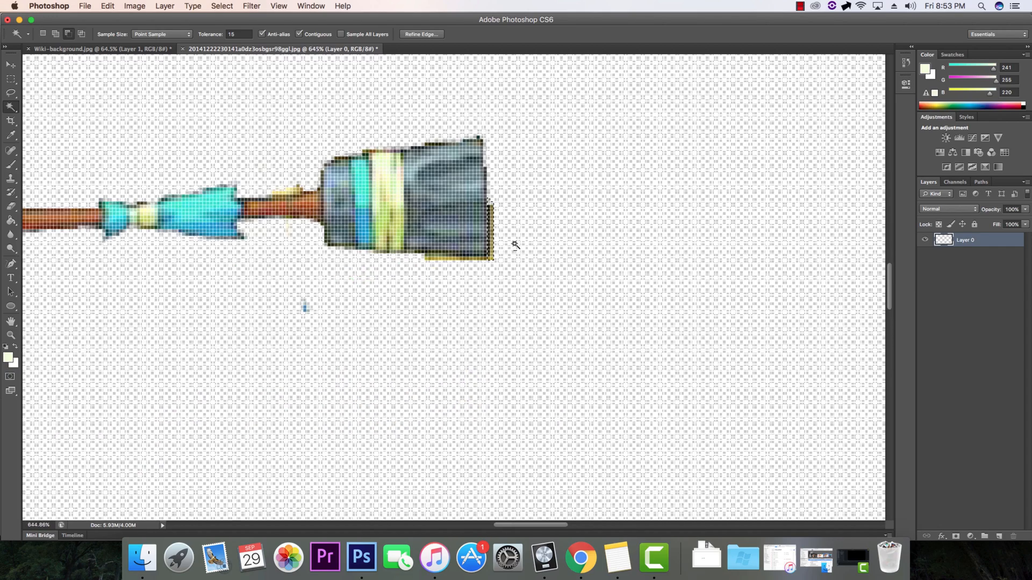
pyautogui.scroll(3, 512, 242)
pyautogui.scroll(2, 495, 203)
pyautogui.click(491, 274)
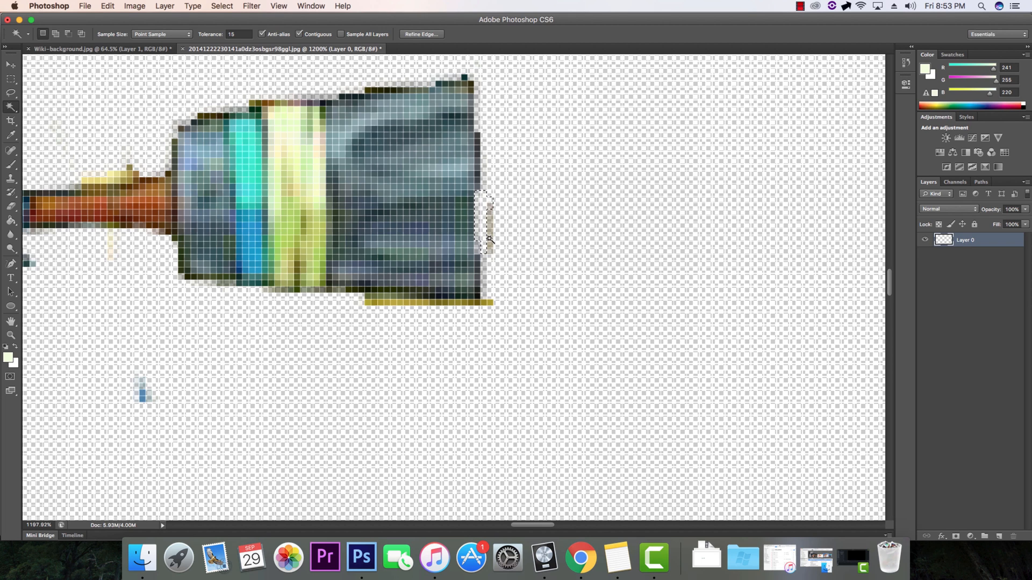
pyautogui.click(491, 276)
pyautogui.press('Delete')
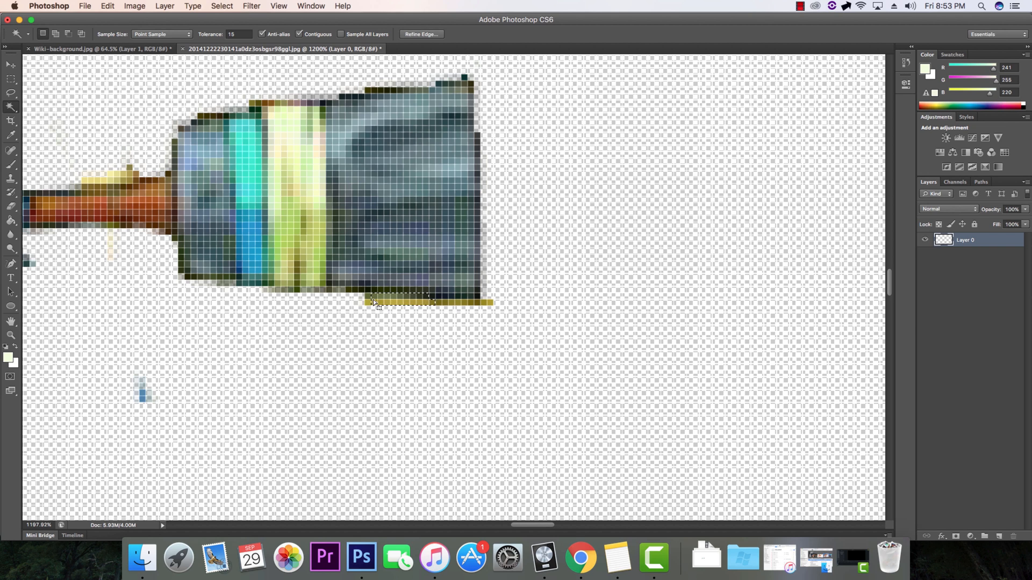
pyautogui.press('Delete')
pyautogui.press('super+d')
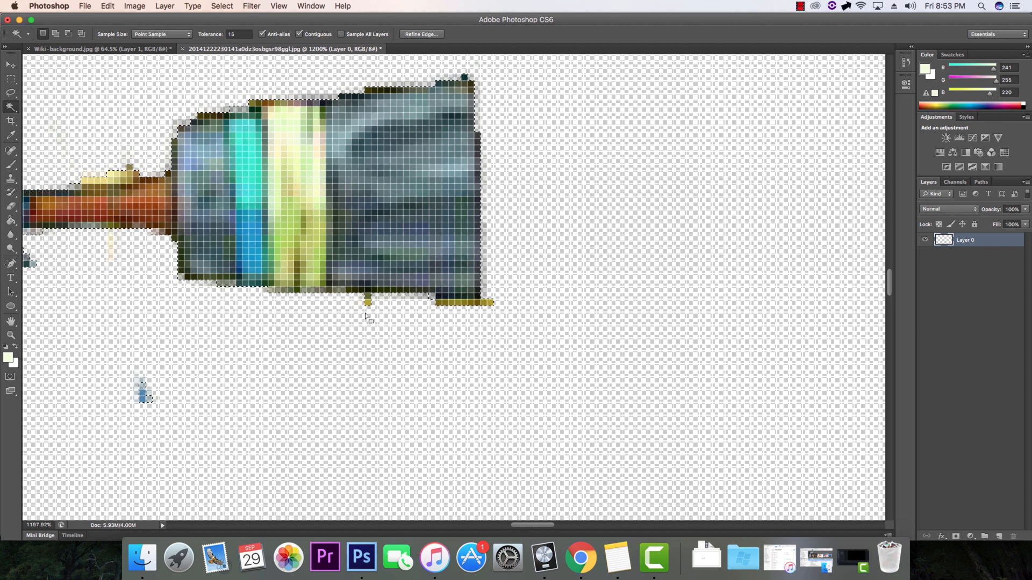
# - Select the stray yellow pixel under the cap, undoing an accidental selection shift
pyautogui.click(373, 303)
pyautogui.click(119, 373)
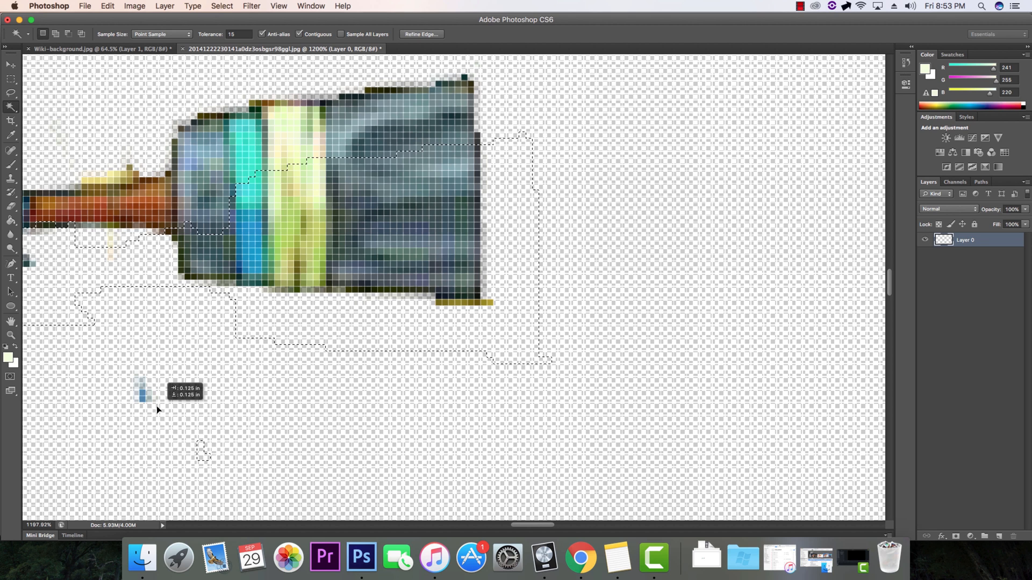
pyautogui.press('super+z')
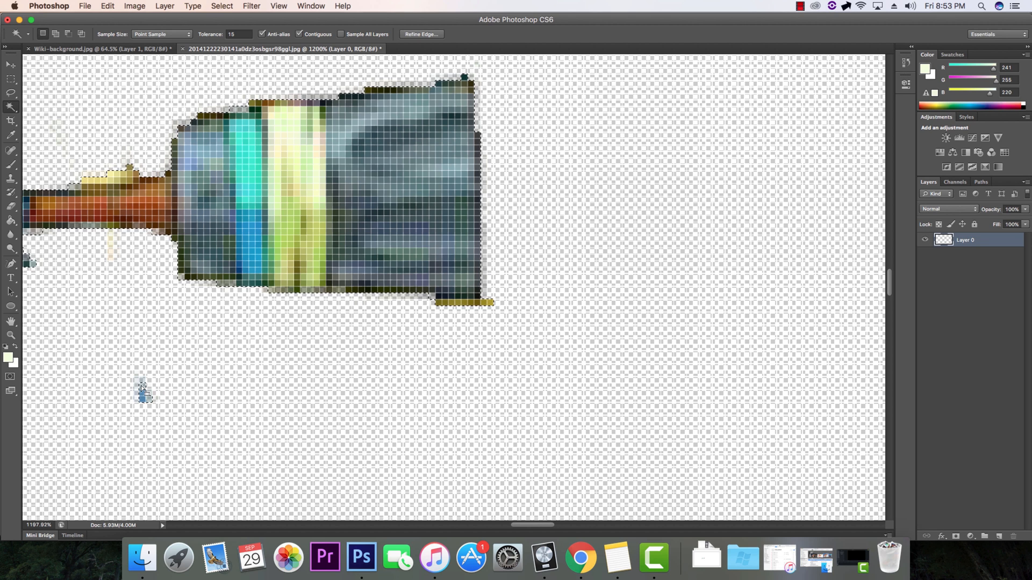
# - Switch to the Rectangular Marquee and drop the earlier outline selection with Deselect
pyautogui.click(13, 79)
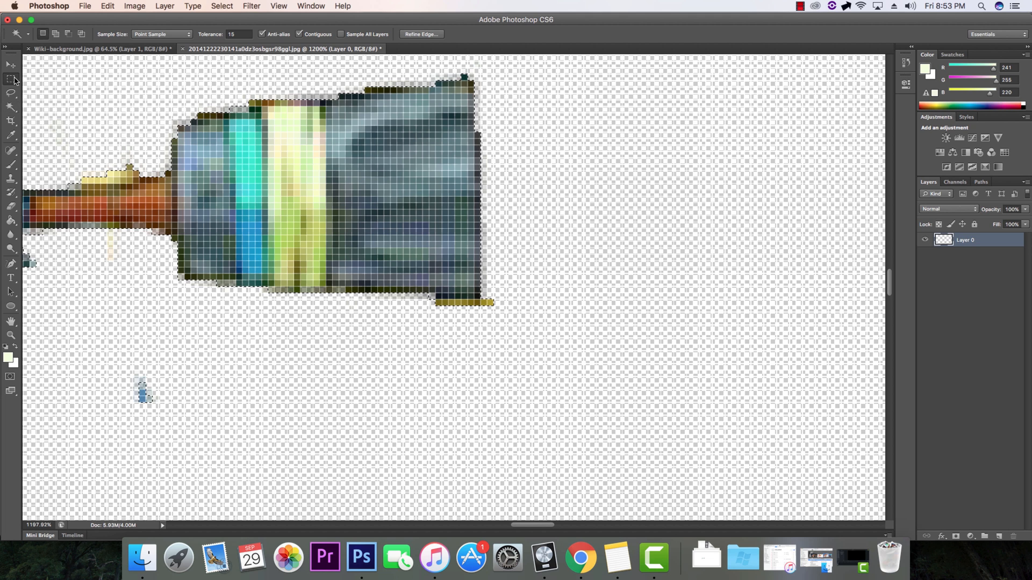
pyautogui.moveTo(67, 331); pyautogui.dragTo(192, 427)
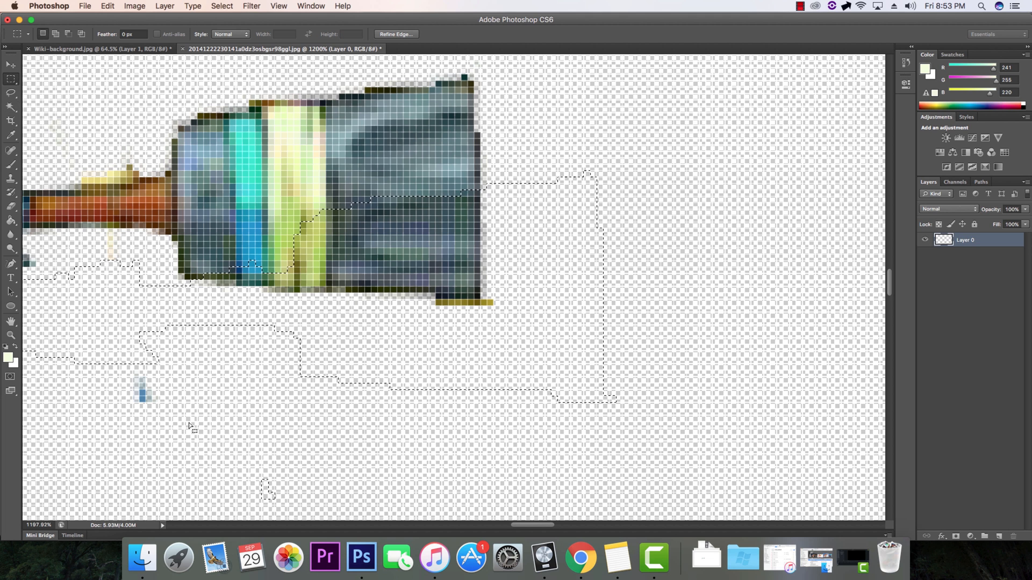
pyautogui.rightClick(277, 205)
pyautogui.click(318, 212)
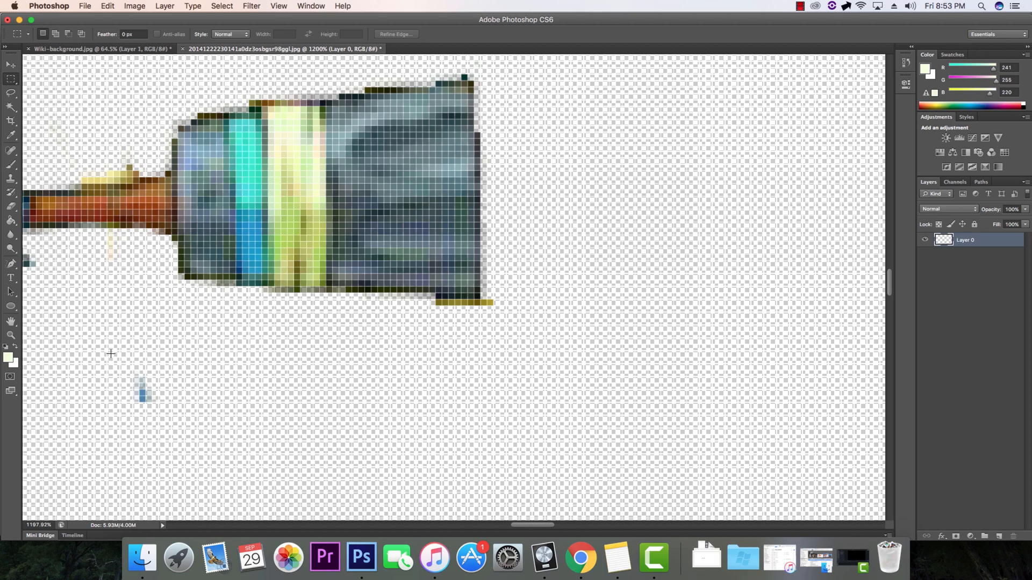
# - Select the stray blue pixel cluster below the lance and delete it to transparency
pyautogui.moveTo(111, 353); pyautogui.dragTo(216, 467)
pyautogui.press('Delete')
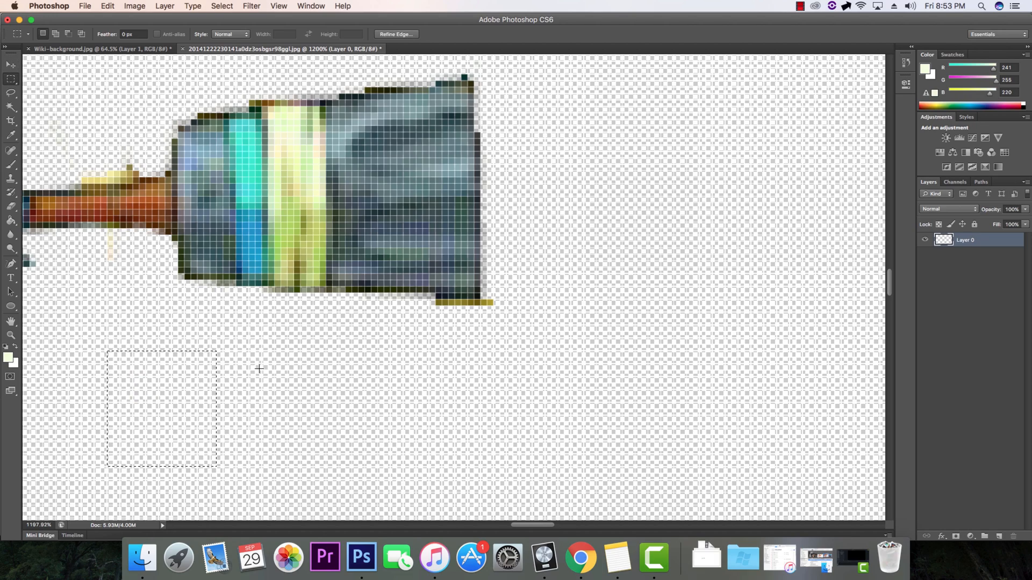
pyautogui.scroll(-5, 111, 334)
pyautogui.scroll(-5, 73, 329)
pyautogui.scroll(-5, 84, 329)
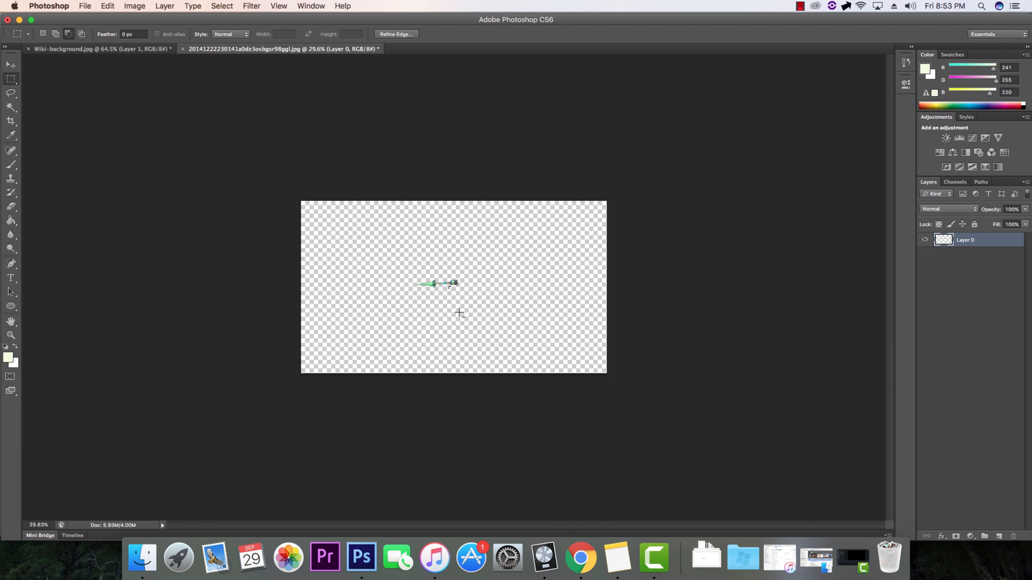
pyautogui.scroll(5, 459, 313)
pyautogui.scroll(2, 491, 288)
pyautogui.scroll(2, 509, 296)
pyautogui.scroll(2, 511, 296)
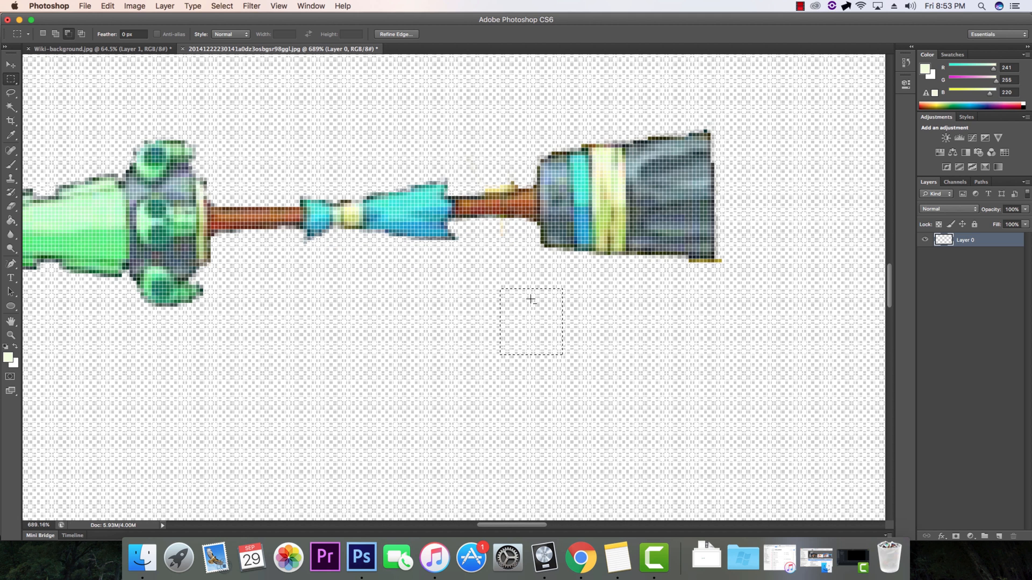
# - Clear the leftover small marquee beside the shaft by deselecting
pyautogui.moveTo(527, 320)
pyautogui.mouseDown()
pyautogui.moveTo(494, 247)
pyautogui.moveTo(504, 158)
pyautogui.moveTo(481, 174)
pyautogui.moveTo(478, 133)
pyautogui.mouseUp()
pyautogui.moveTo(481, 173)
pyautogui.mouseDown()
pyautogui.moveTo(506, 192)
pyautogui.moveTo(323, 141)
pyautogui.mouseUp()
pyautogui.rightClick(333, 143)
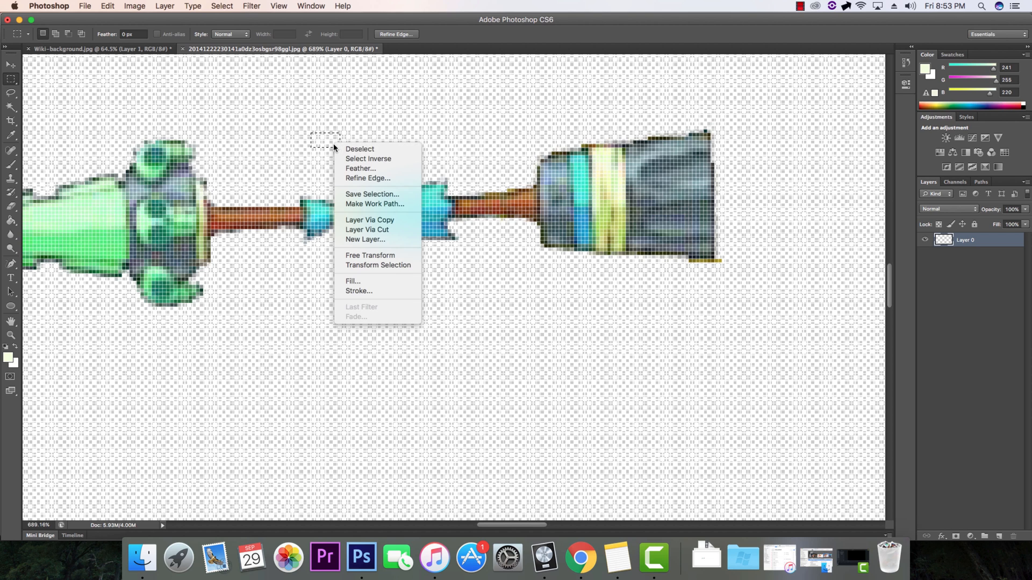
pyautogui.click(359, 149)
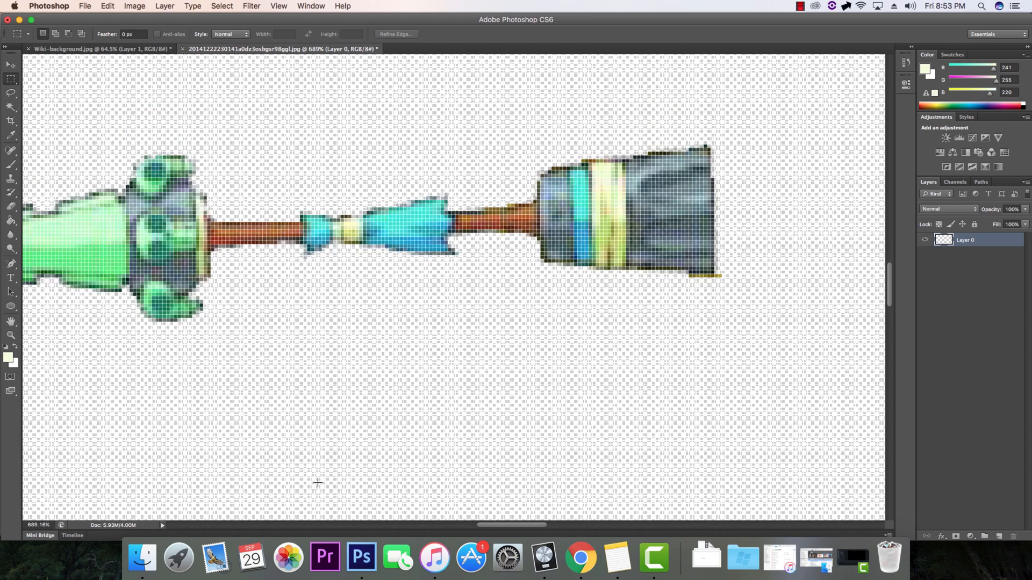
pyautogui.scroll(-10, 317, 482)
pyautogui.scroll(-5, 194, 260)
pyautogui.scroll(3, 193, 261)
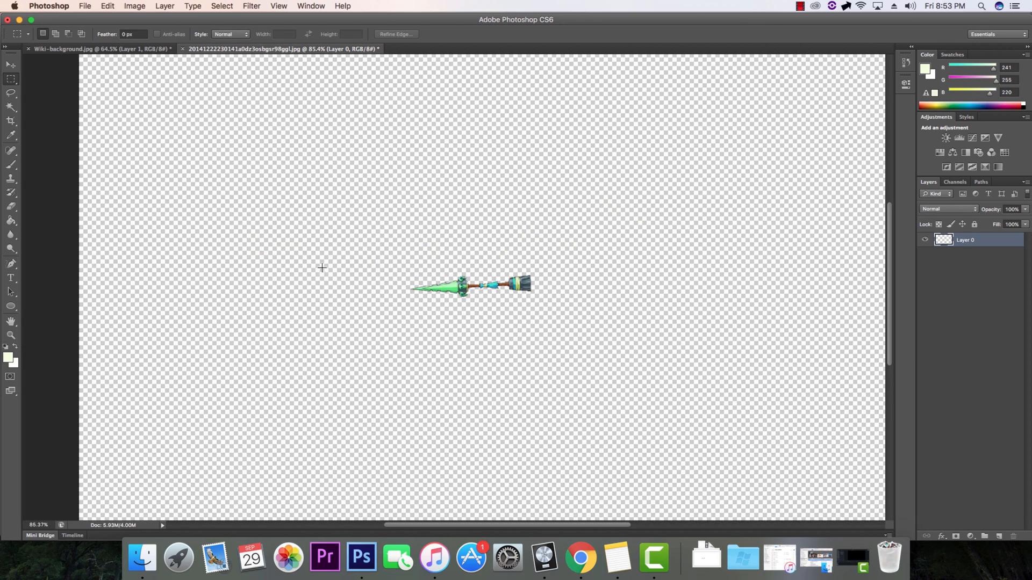
pyautogui.scroll(2, 322, 267)
# - Cancel an ordinary Save As and bring up Save for Web instead
pyautogui.click(84, 7)
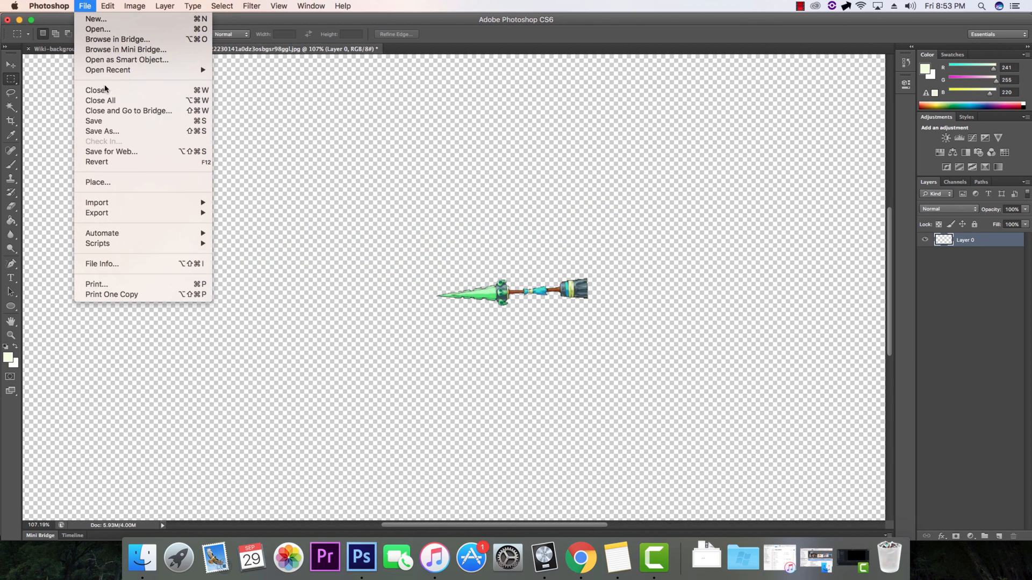
pyautogui.click(103, 131)
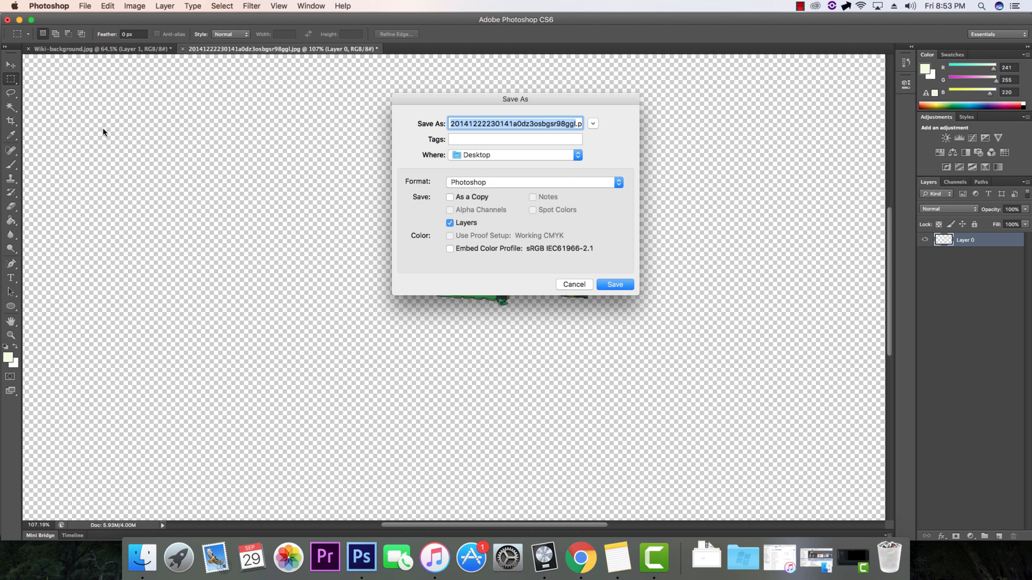
pyautogui.click(562, 285)
pyautogui.click(85, 6)
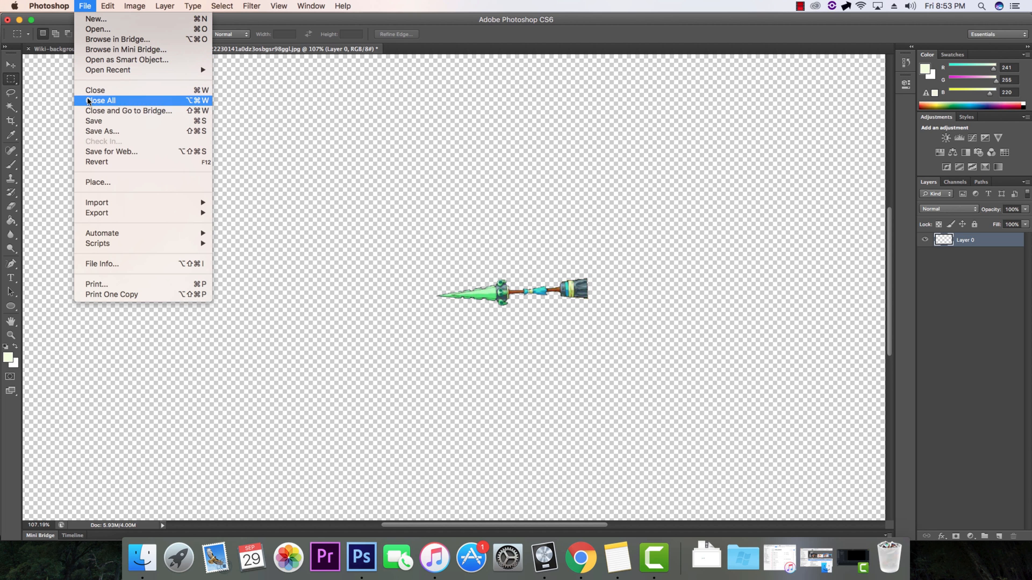
pyautogui.click(191, 153)
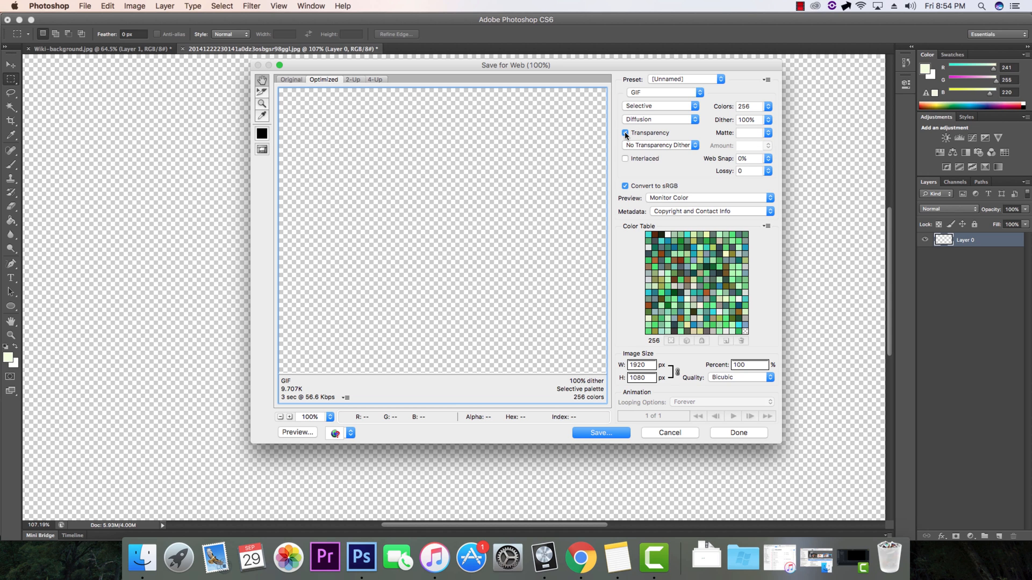
pyautogui.moveTo(650, 133)
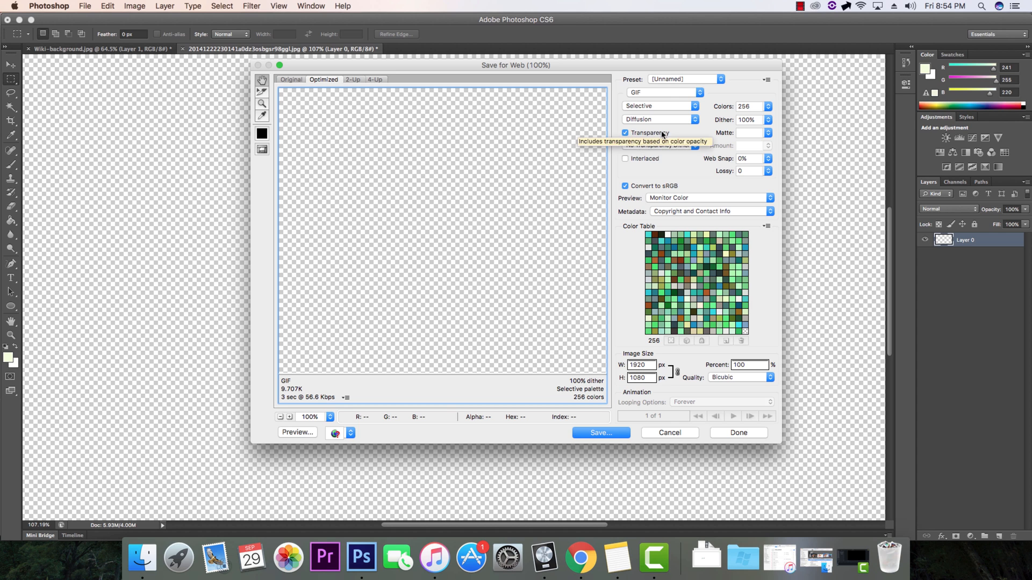
# - Save the optimized transparent GIF as 'Orions Lance.gif' on the Desktop
pyautogui.moveTo(517, 216)
pyautogui.mouseDown()
pyautogui.moveTo(551, 216)
pyautogui.moveTo(478, 249)
pyautogui.mouseUp()
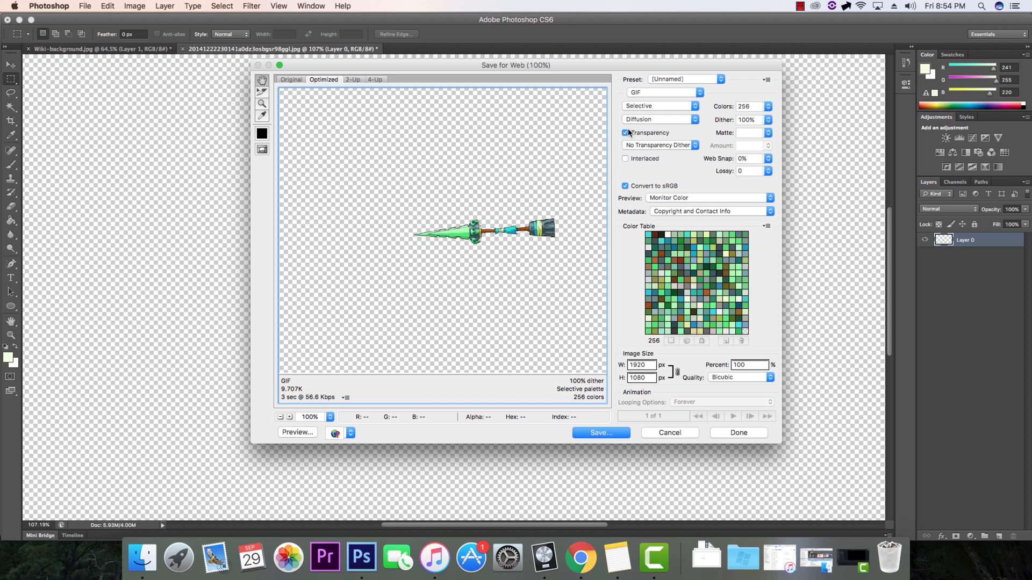
pyautogui.click(601, 433)
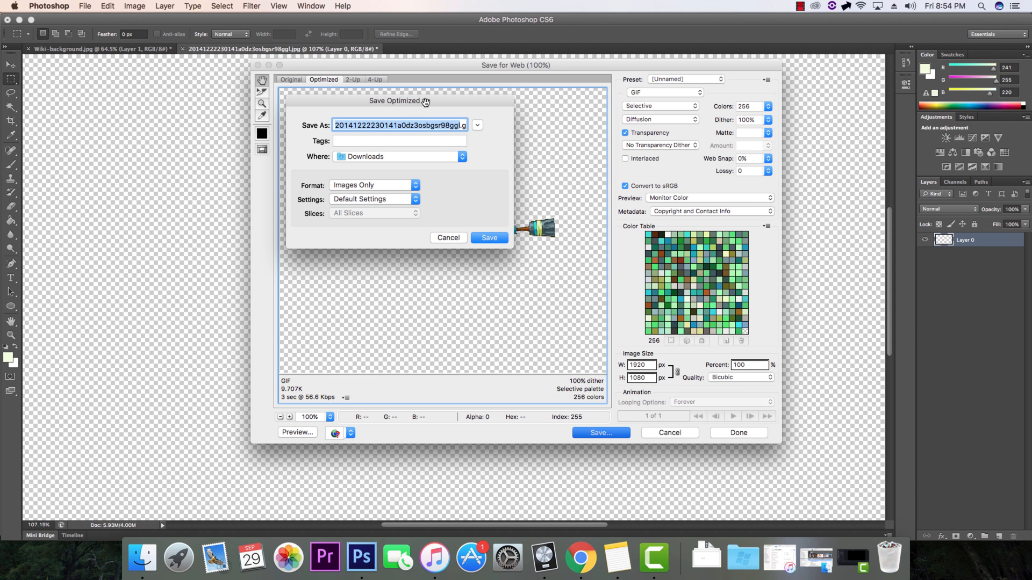
pyautogui.write('O')
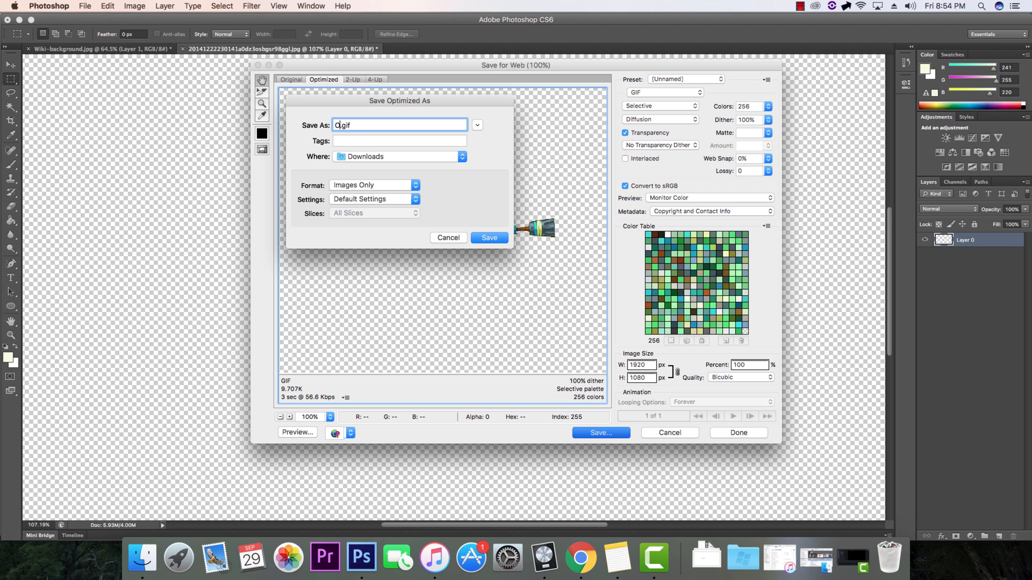
pyautogui.write('rions LA')
pyautogui.press('BackSpace')
pyautogui.write('and')
pyautogui.click(400, 156)
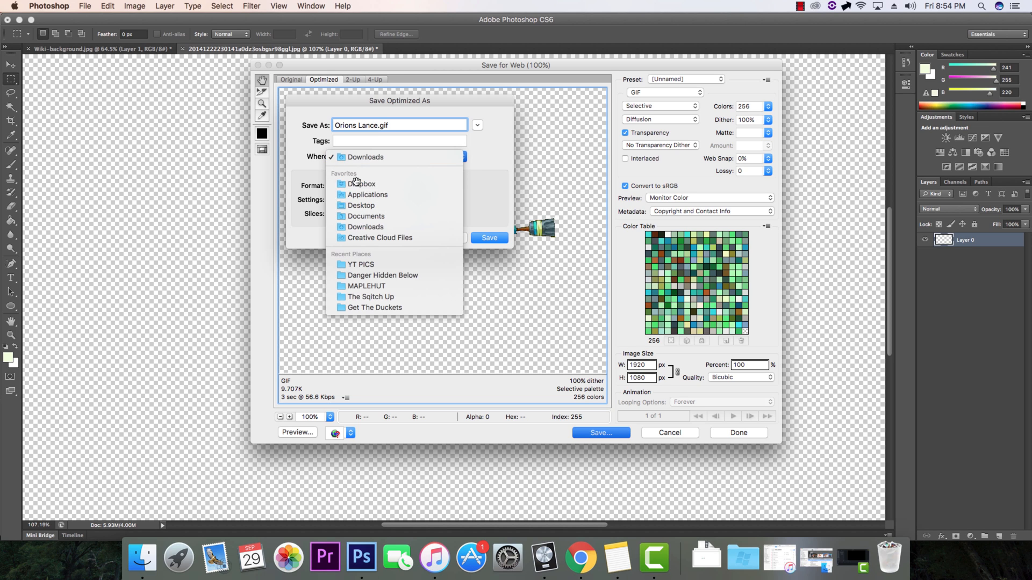
pyautogui.click(363, 211)
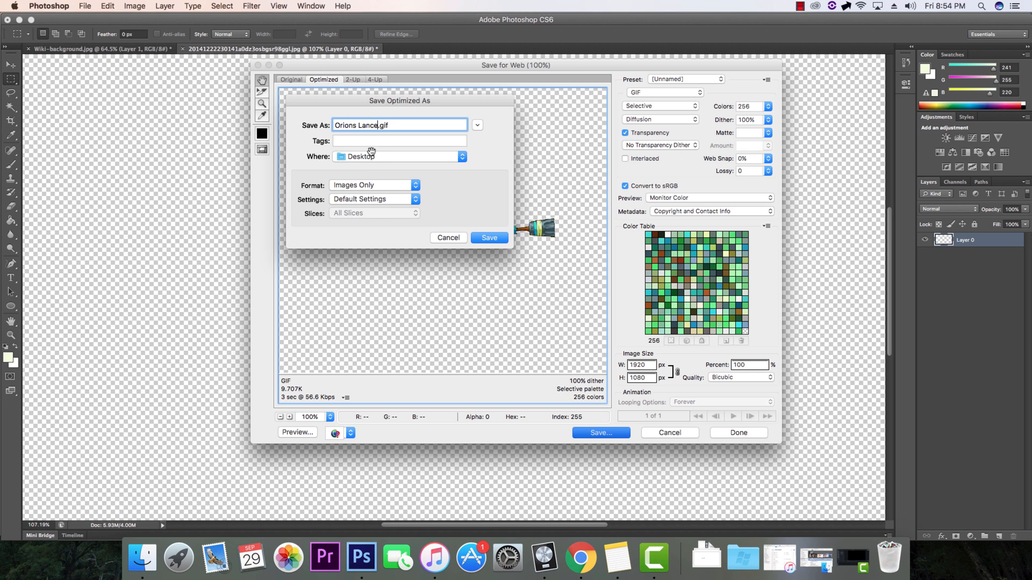
pyautogui.click(489, 238)
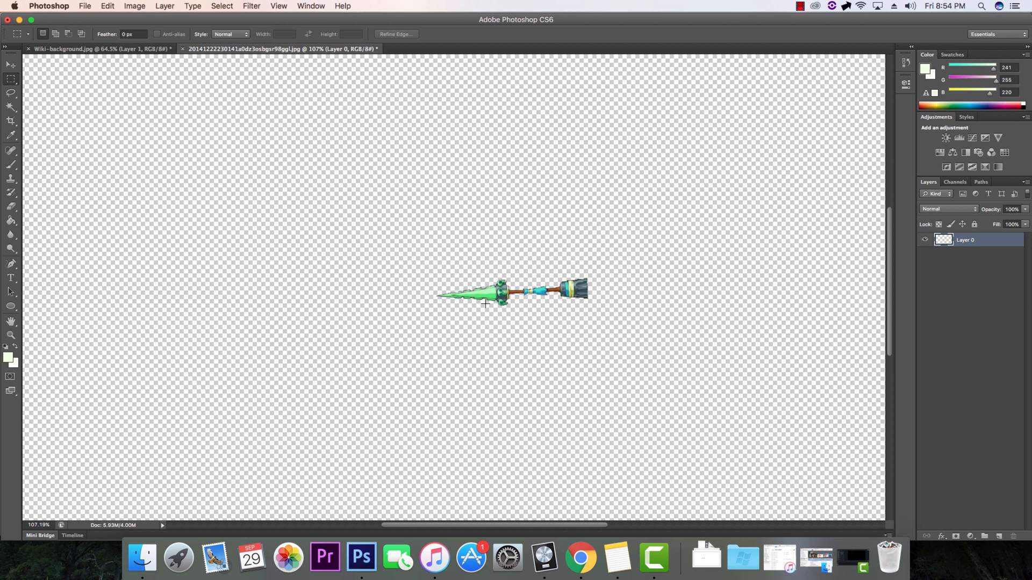
# - Switch to the Wiki-background document and cancel a File > Open attempt
pyautogui.click(97, 49)
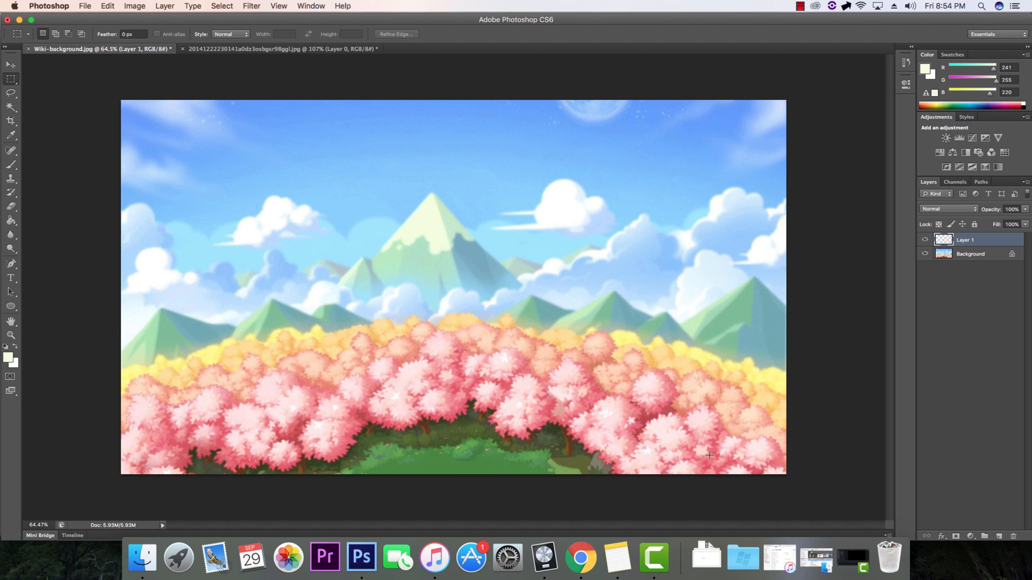
pyautogui.click(85, 7)
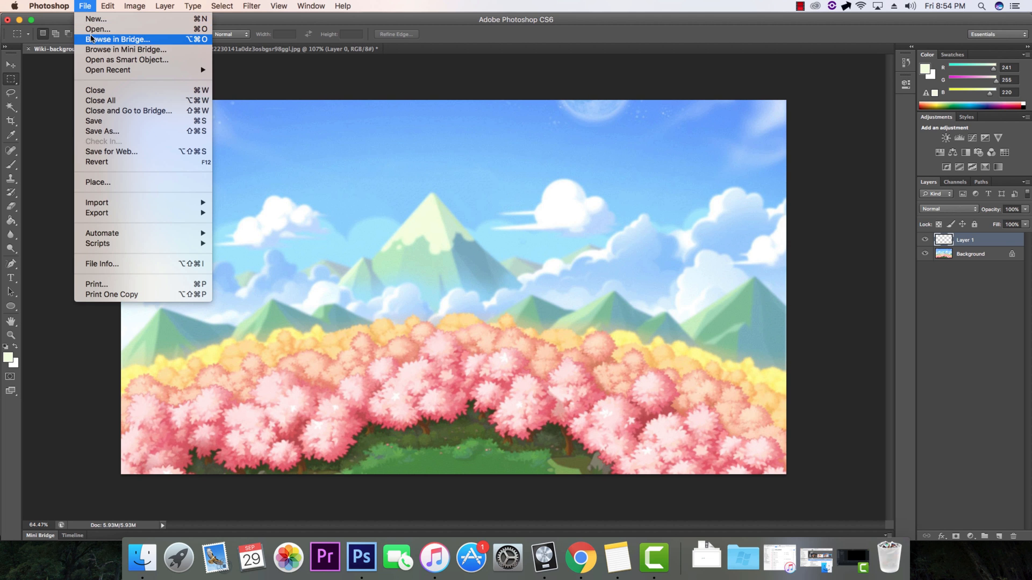
pyautogui.click(118, 32)
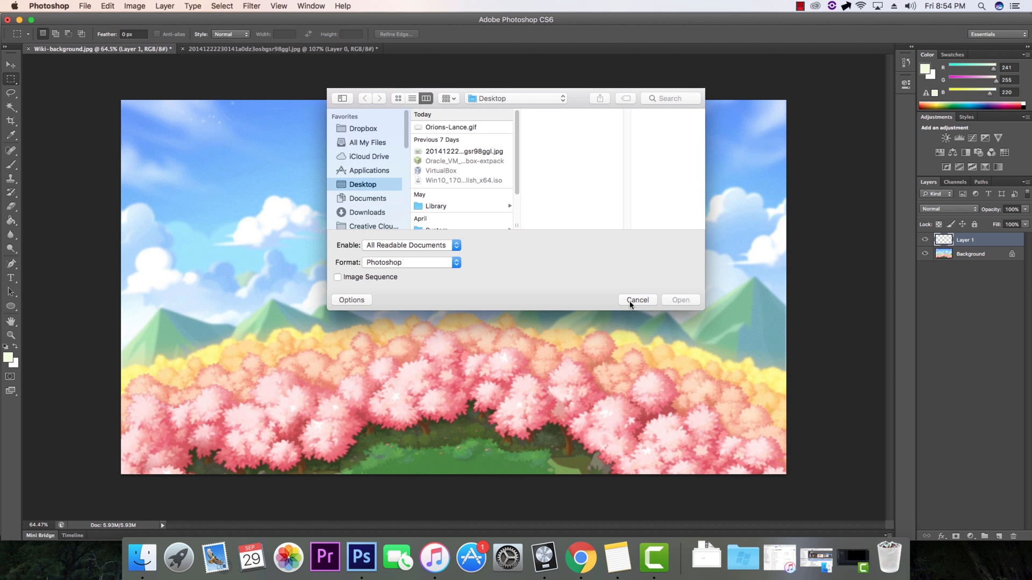
pyautogui.click(630, 302)
# - From a Finder window on the Desktop, drag Orions-Lance.gif onto the mountain canvas
pyautogui.click(142, 558)
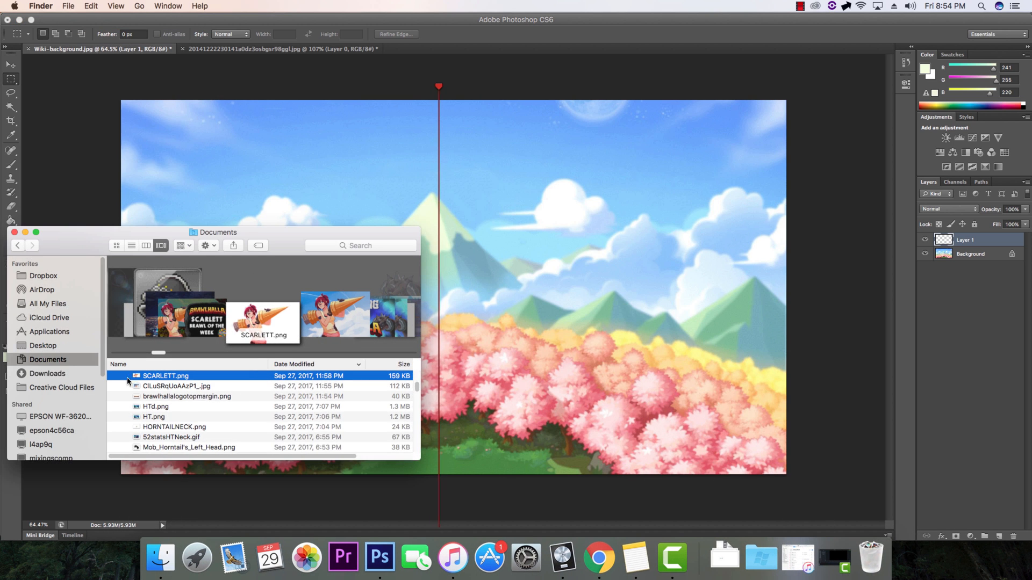
pyautogui.moveTo(269, 232); pyautogui.dragTo(321, 208)
pyautogui.click(94, 321)
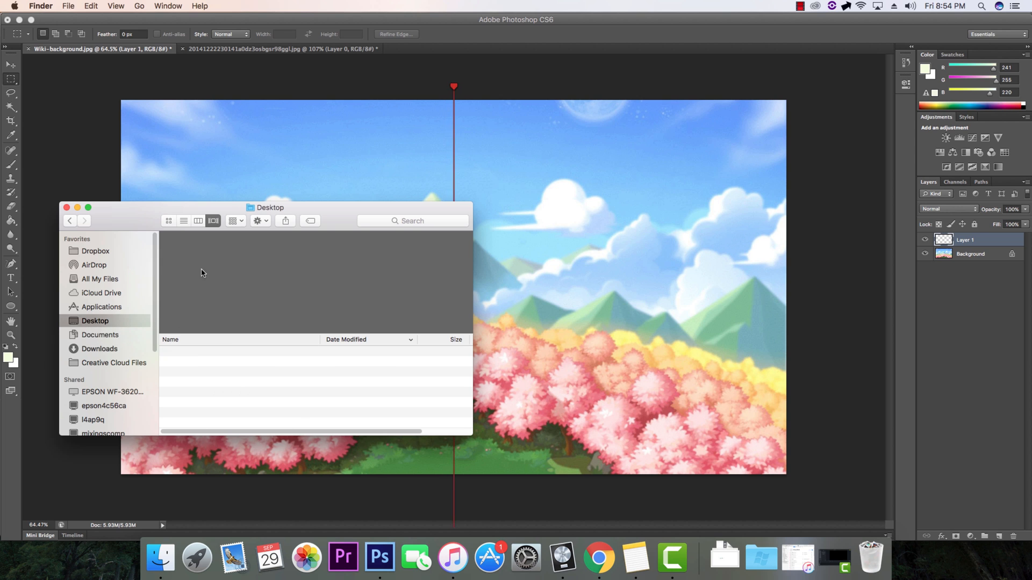
pyautogui.click(212, 362)
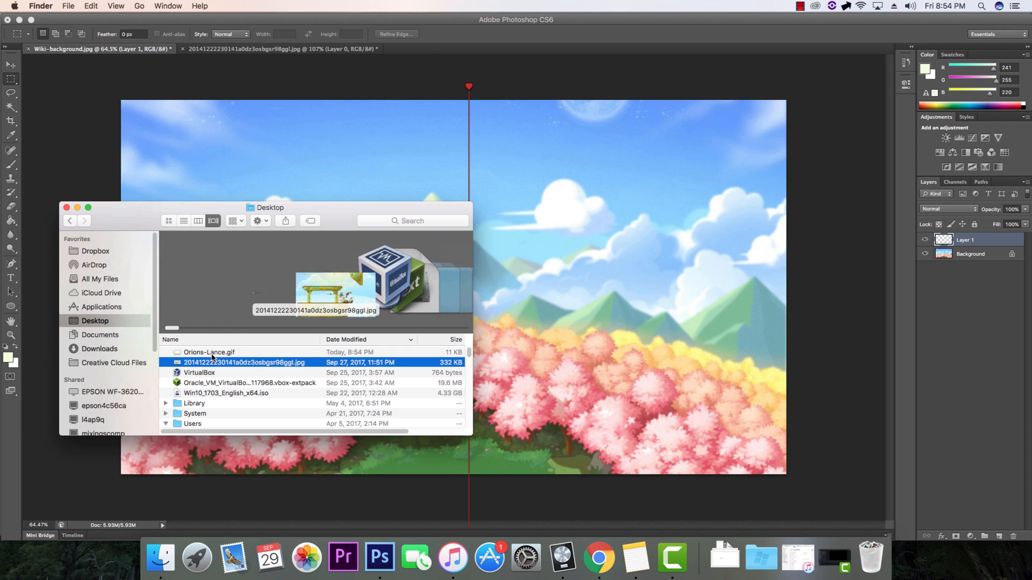
pyautogui.moveTo(212, 356); pyautogui.dragTo(601, 439)
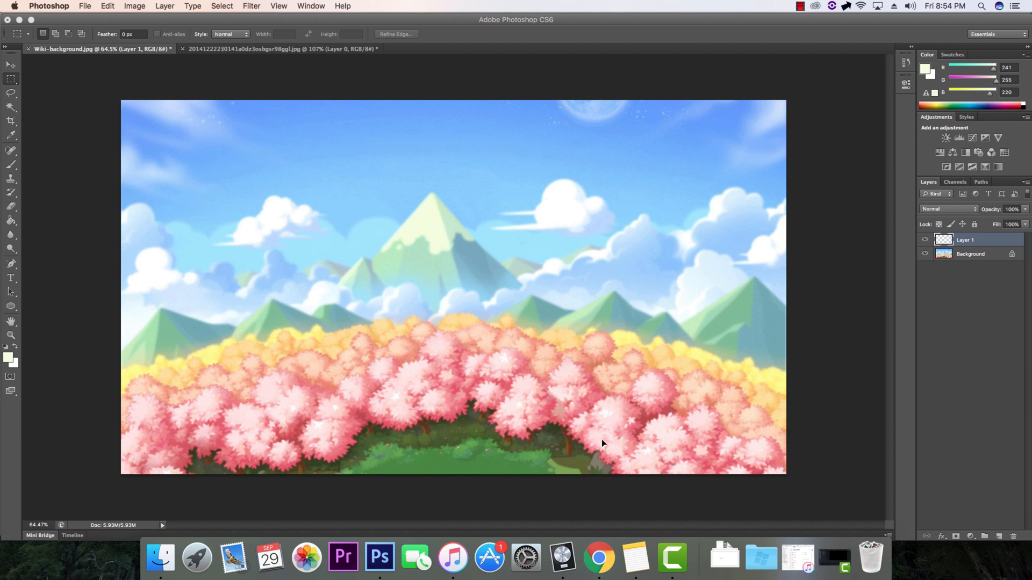
# - Commit the placed lance as the Orions-Lance layer and drop the stray marquee
pyautogui.press('Return')
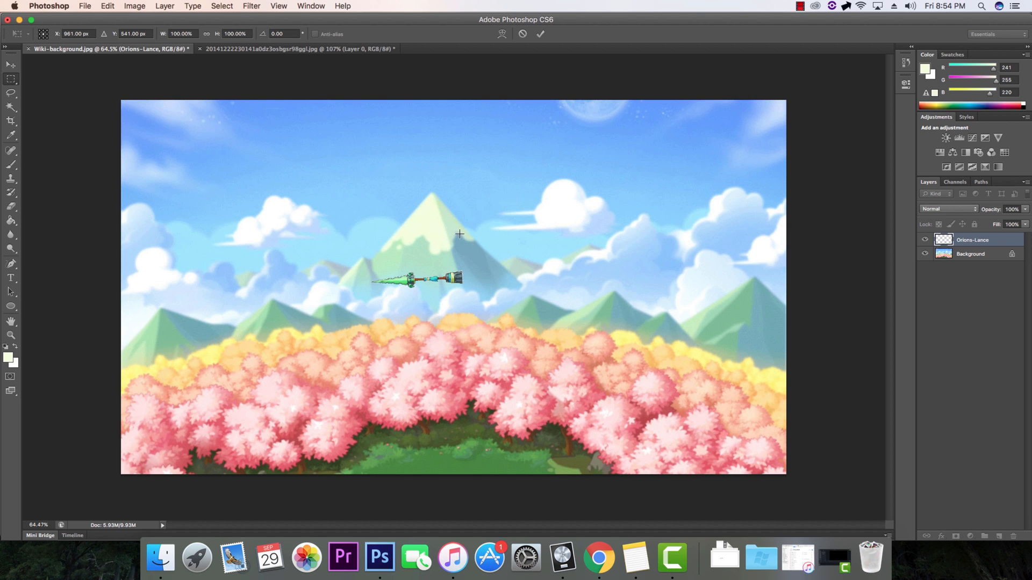
pyautogui.moveTo(569, 323); pyautogui.dragTo(561, 307)
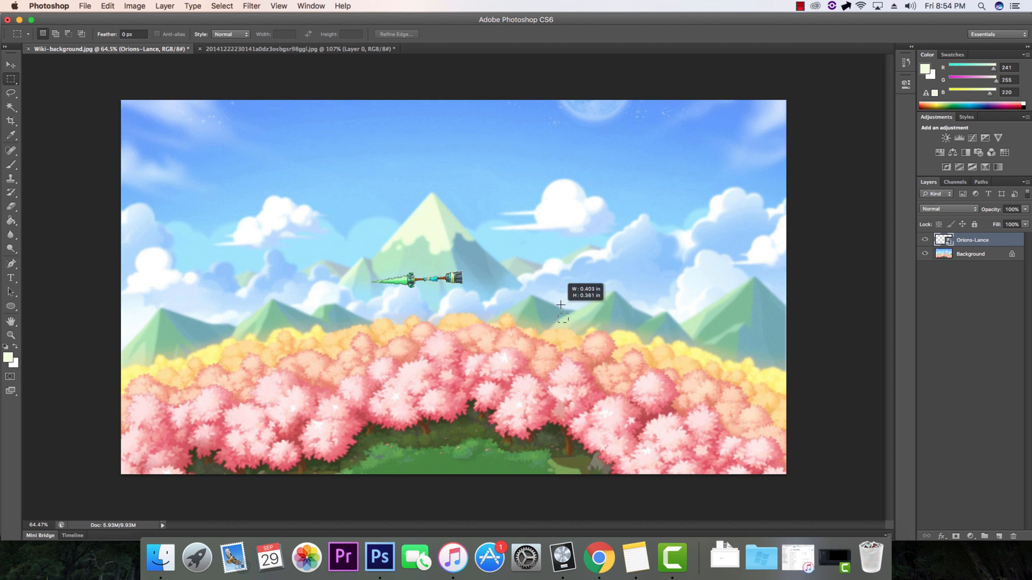
pyautogui.click(551, 241)
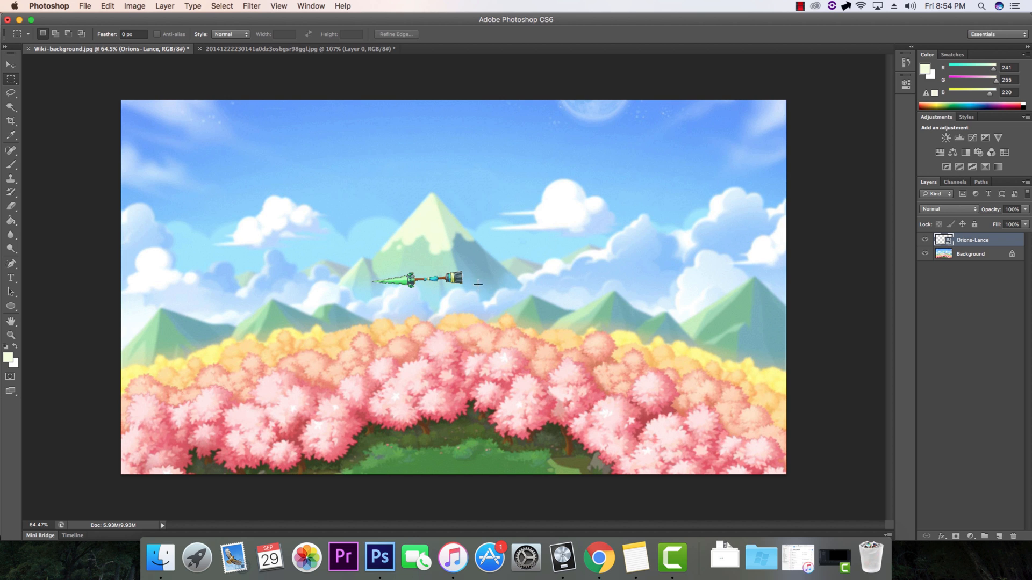